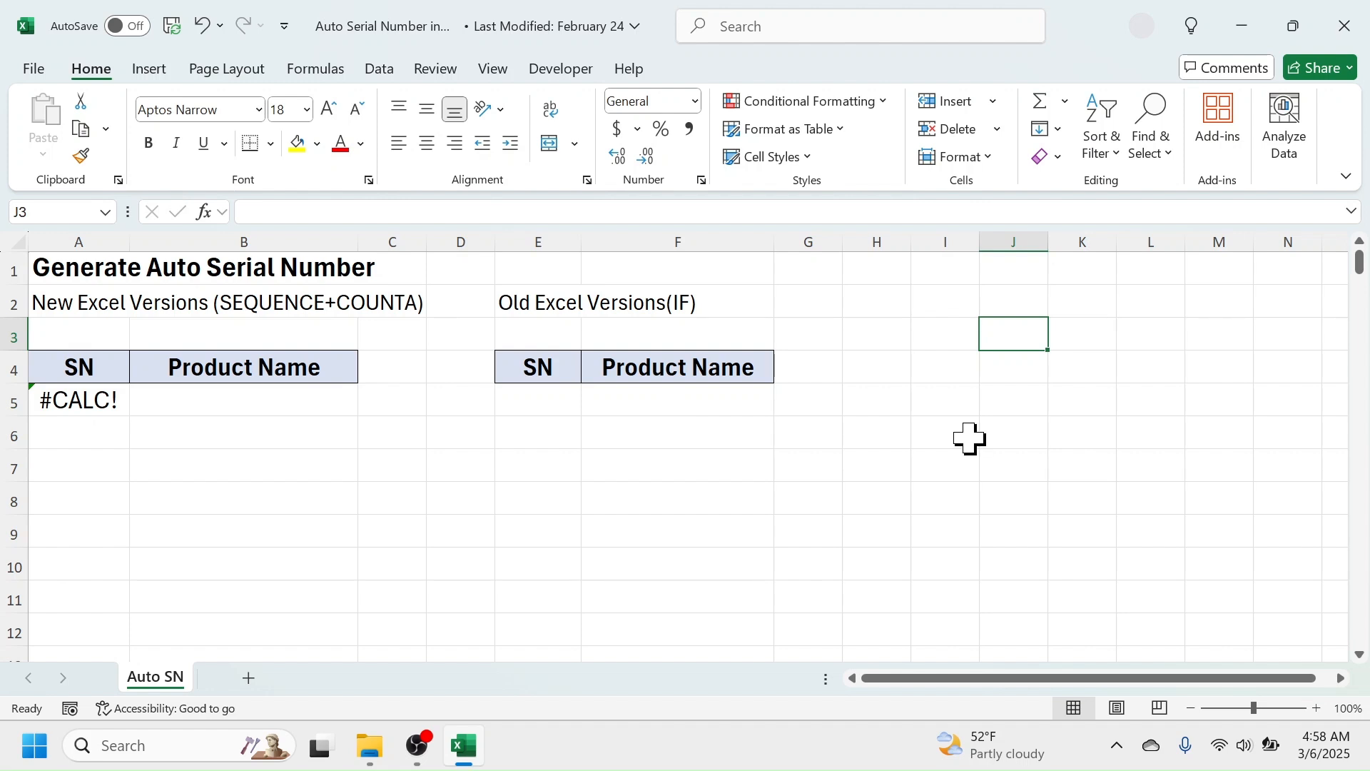
# Step: Enter Television, Fan, Heater and Washing Machine as product names in cells B5 to B8
pyautogui.click(255, 399)
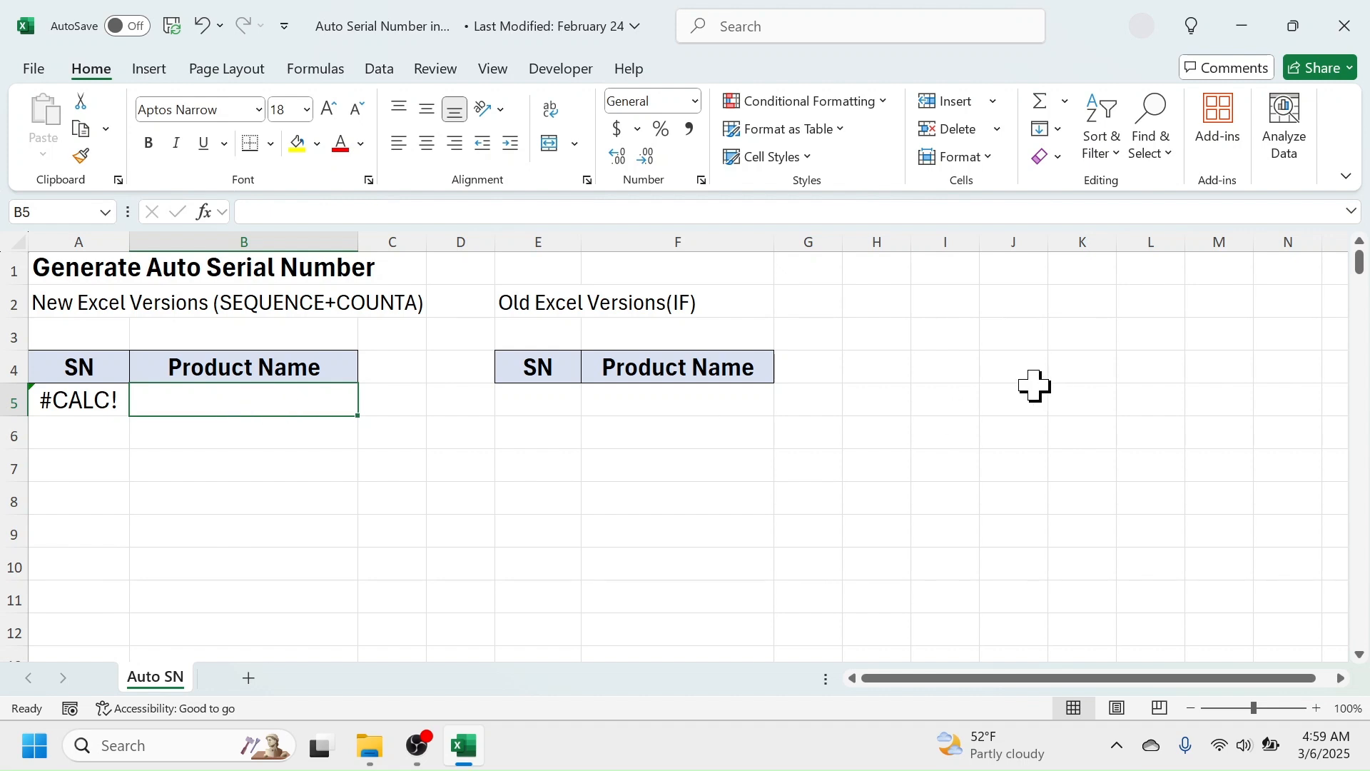
pyautogui.write('Television')
pyautogui.press('Return')
pyautogui.write('Fan')
pyautogui.press('Return')
pyautogui.write('Heater')
pyautogui.press('Return')
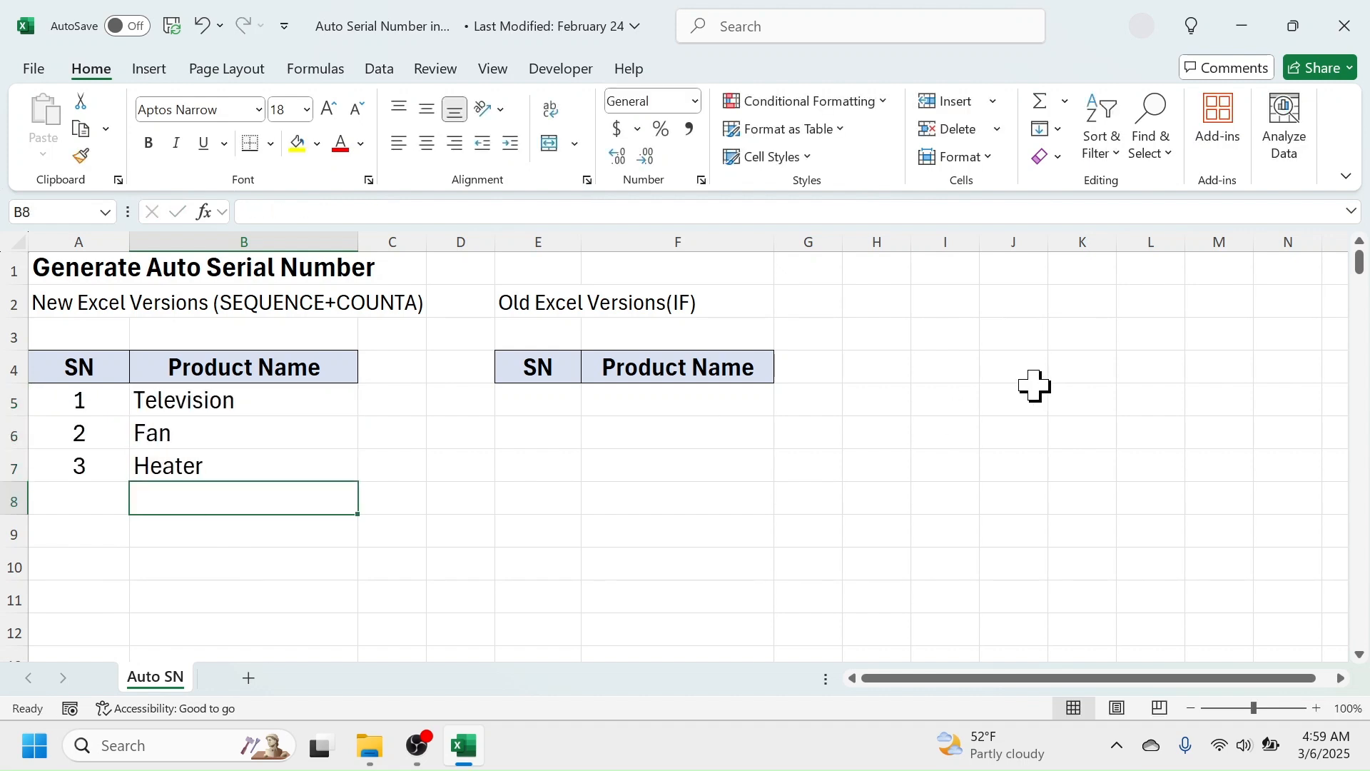
pyautogui.write('Washing Macb')
pyautogui.write('ine')
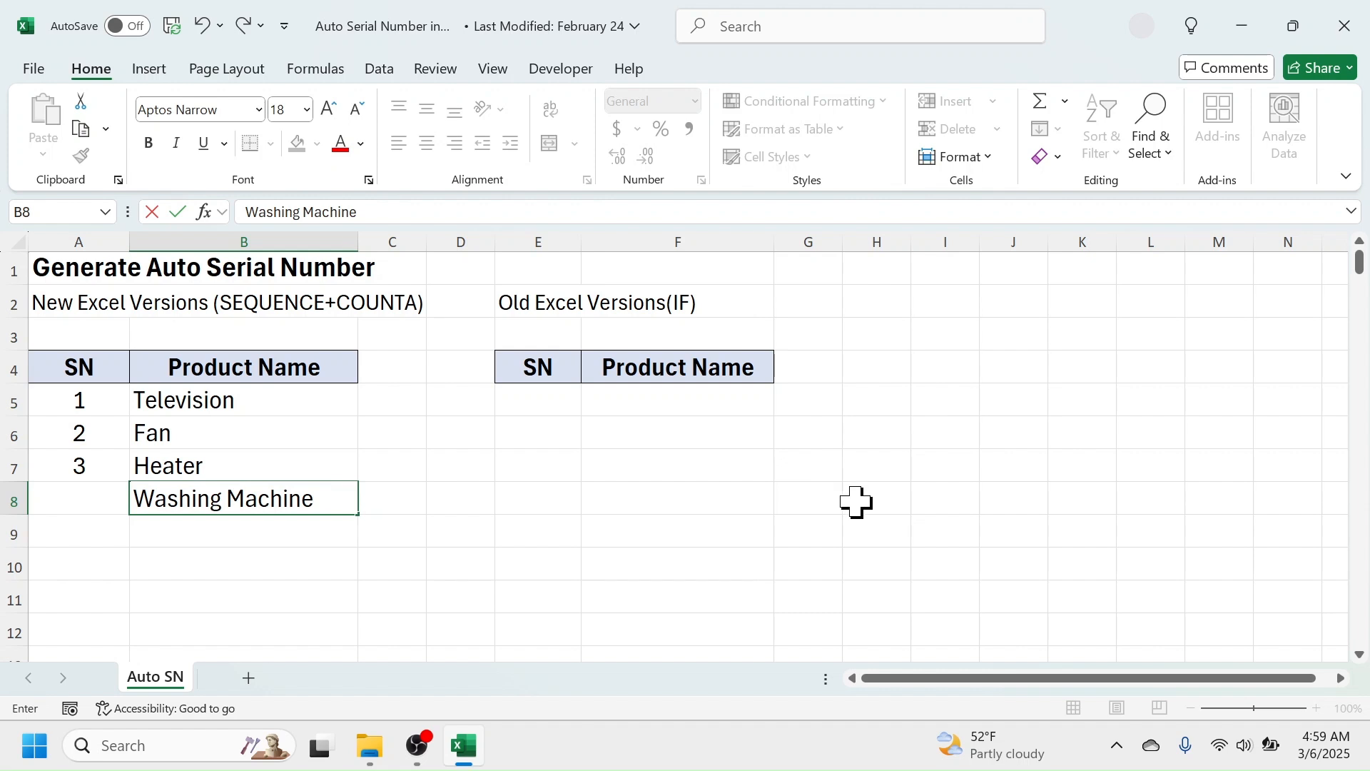
pyautogui.click(942, 432)
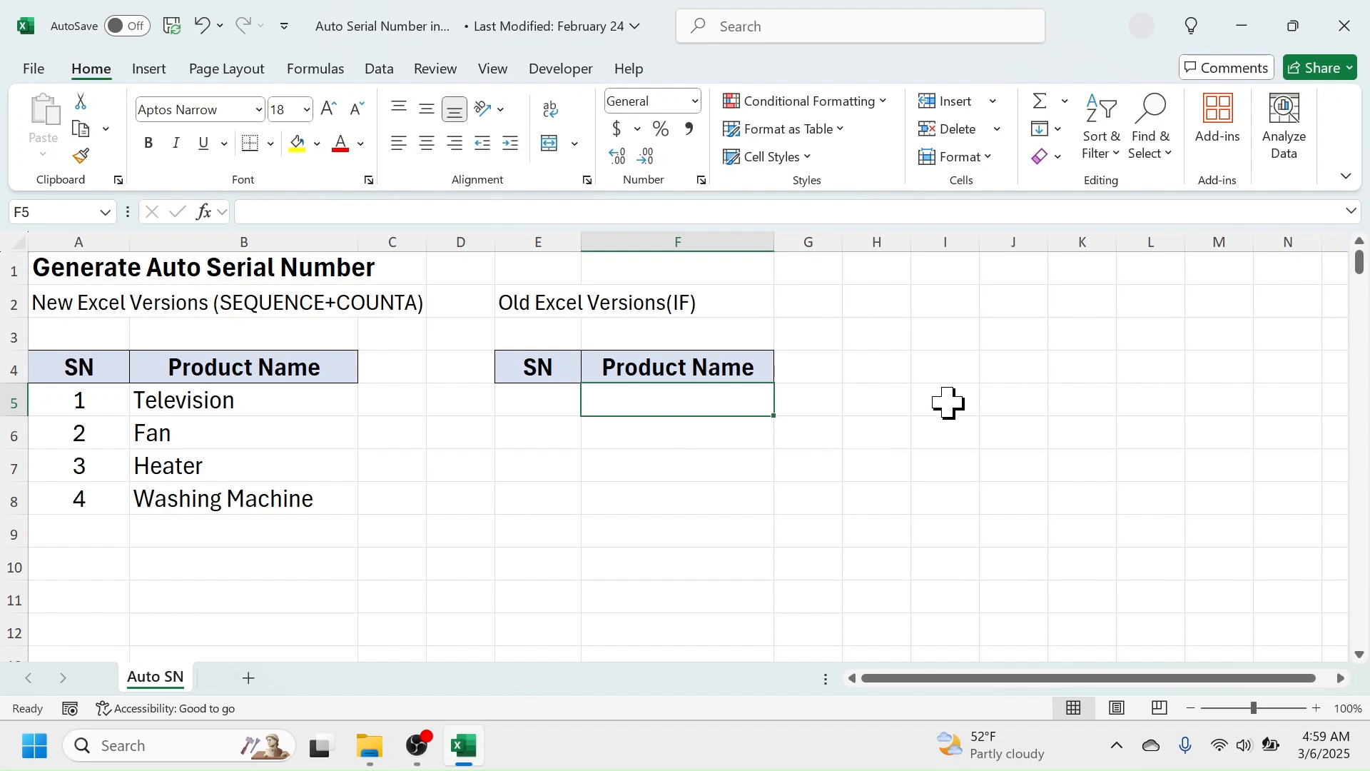
# Step: Fill cells F5 to F7 of the old-version table with the products Television, Fan and Heater
pyautogui.write('Televisi')
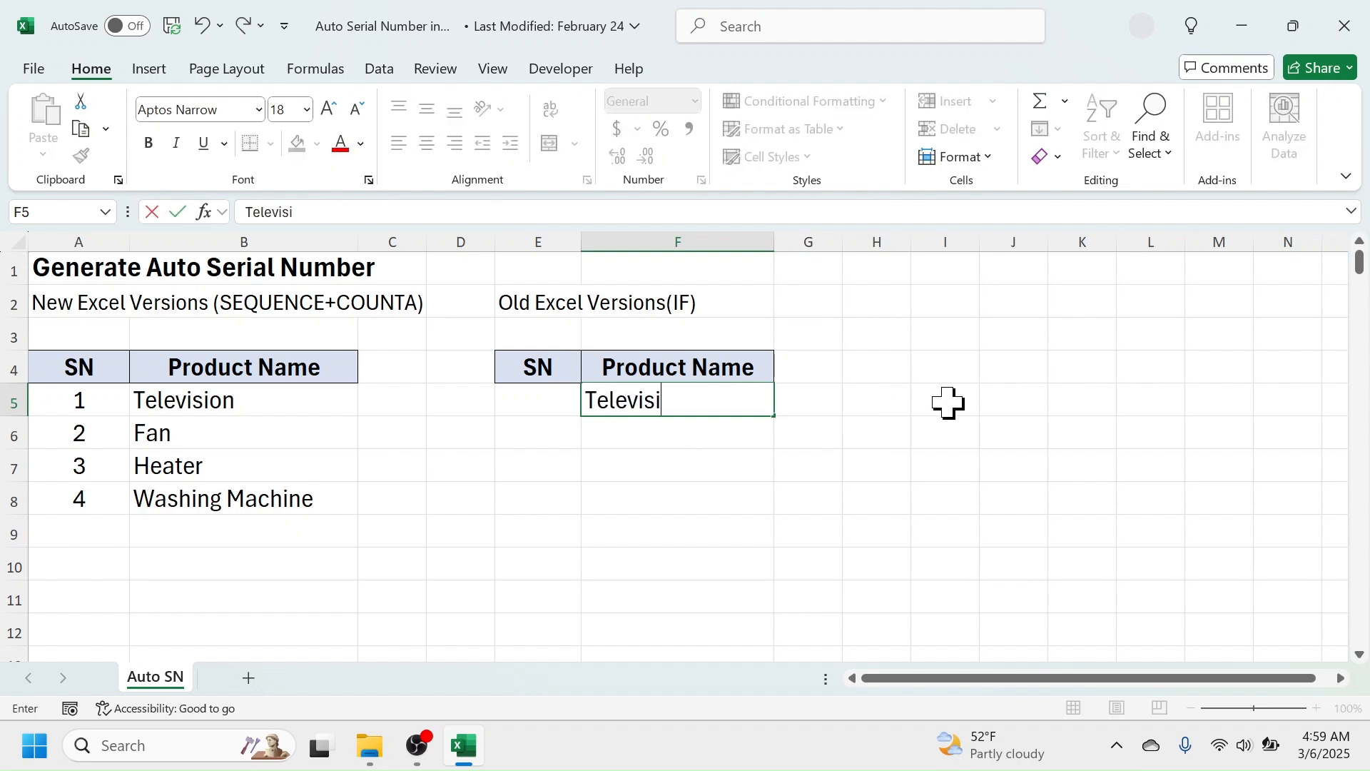
pyautogui.write('on')
pyautogui.press('Return')
pyautogui.write('Fan')
pyautogui.press('Return')
pyautogui.write('Heater')
pyautogui.press('Return')
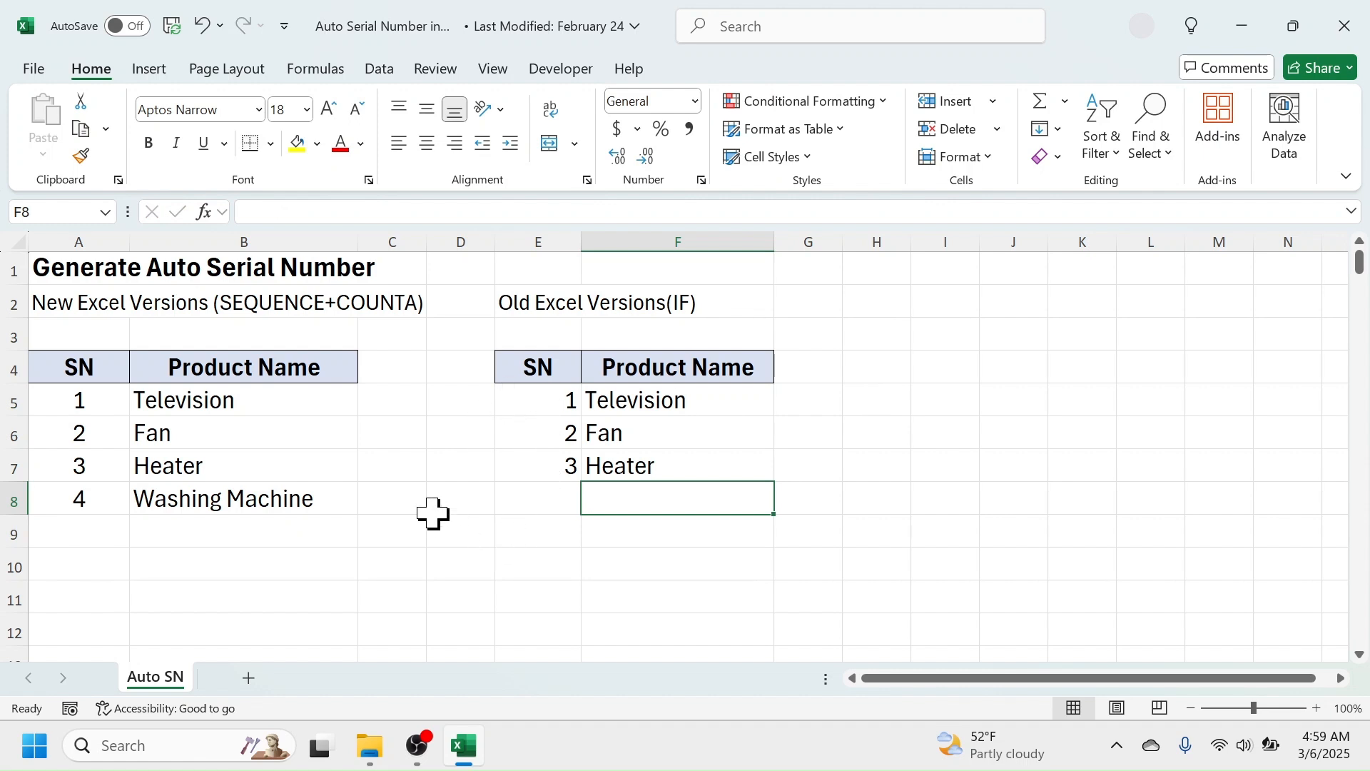
pyautogui.click(535, 465)
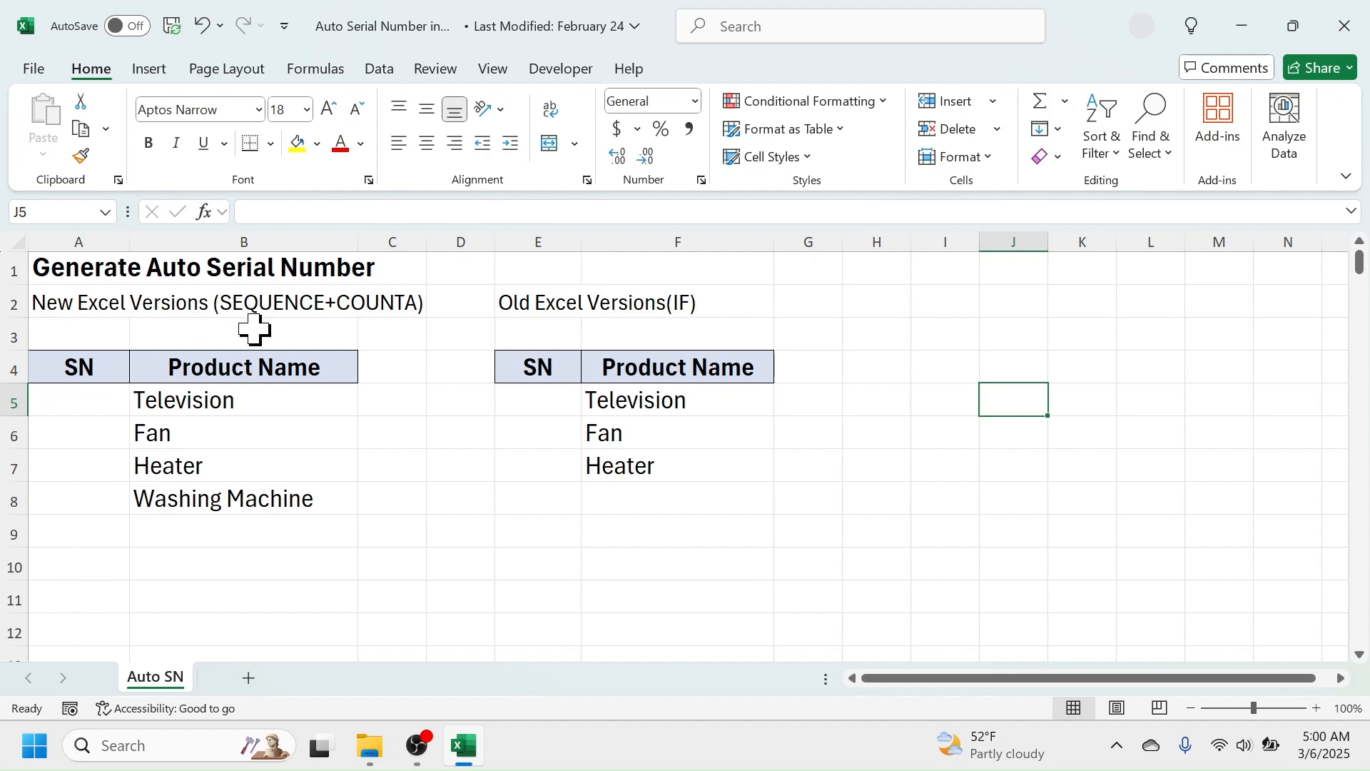
# Step: Enter the formula =SEQUENCE(COUNTA(B5:B1000)) in cell A5 to number the products
pyautogui.click(87, 401)
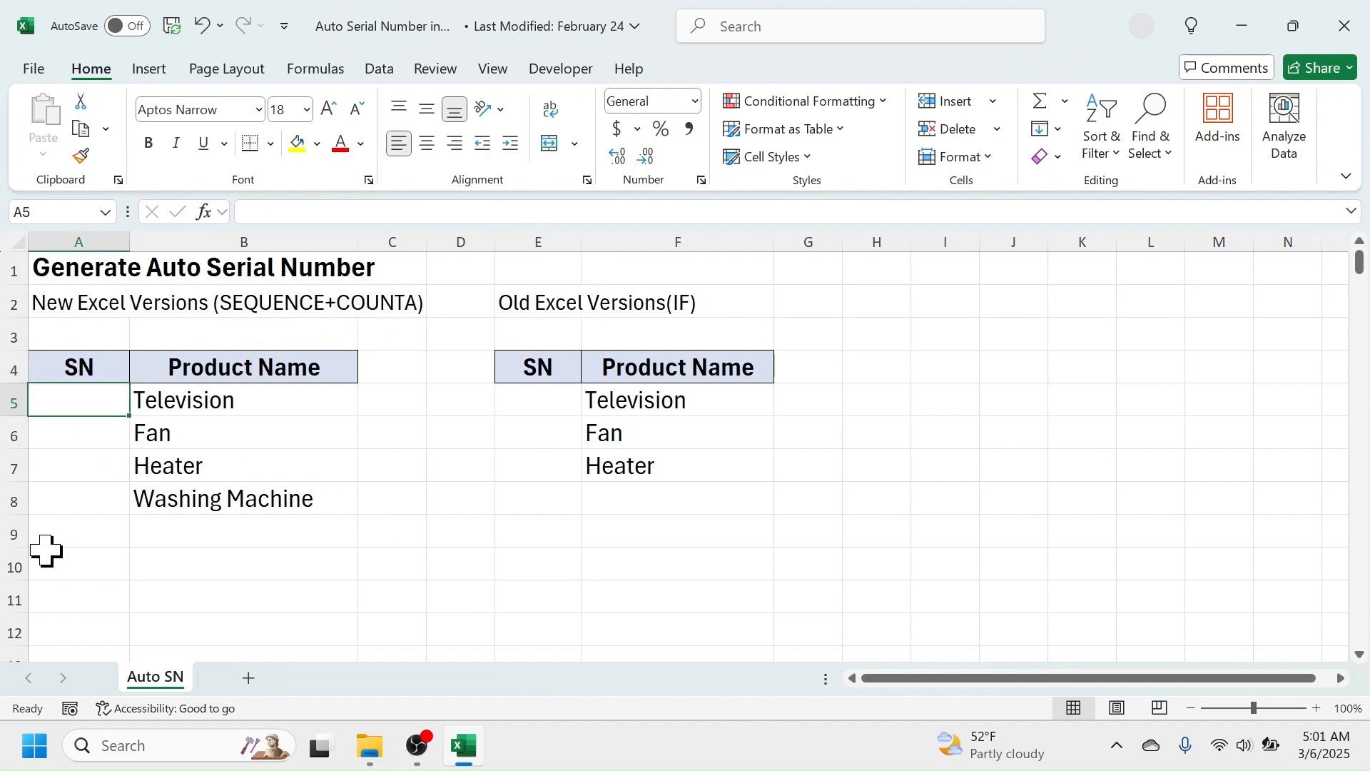
pyautogui.write('=SEQ')
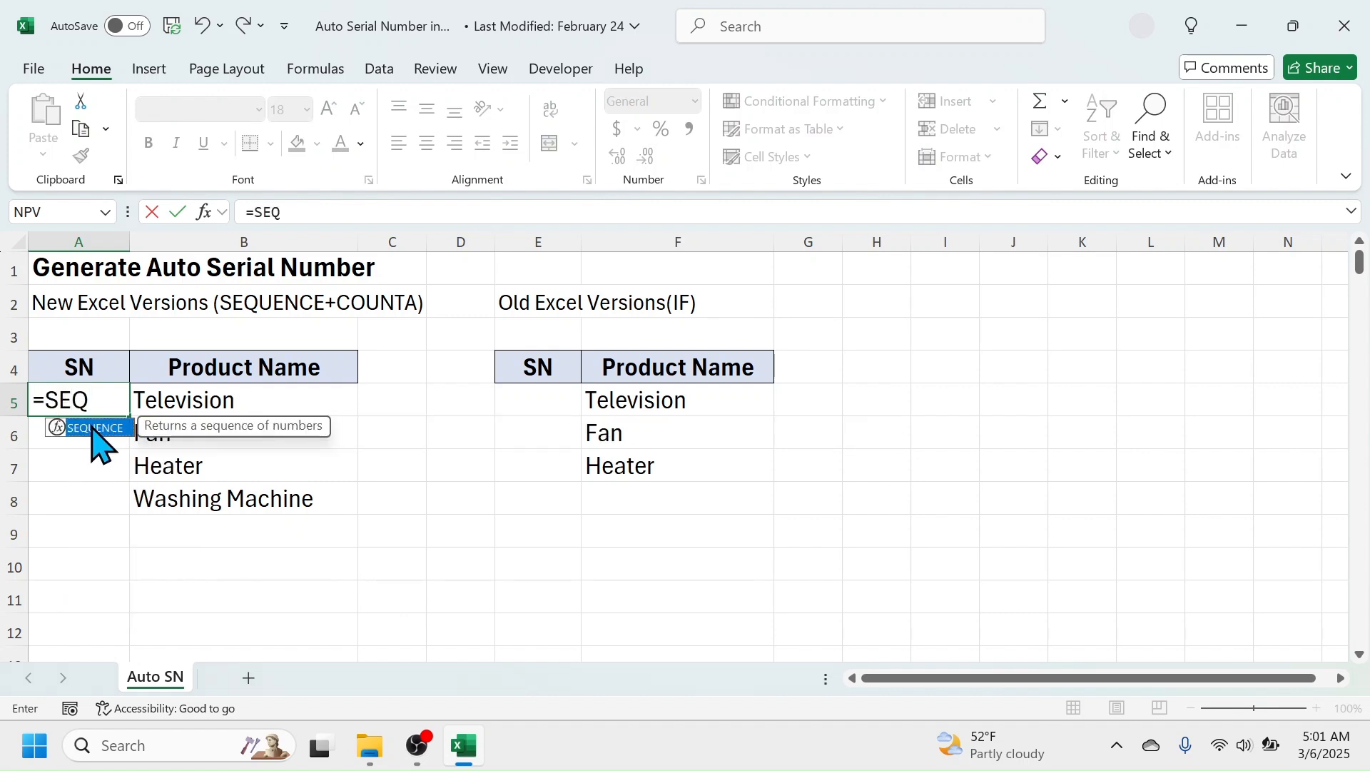
pyautogui.doubleClick(92, 428)
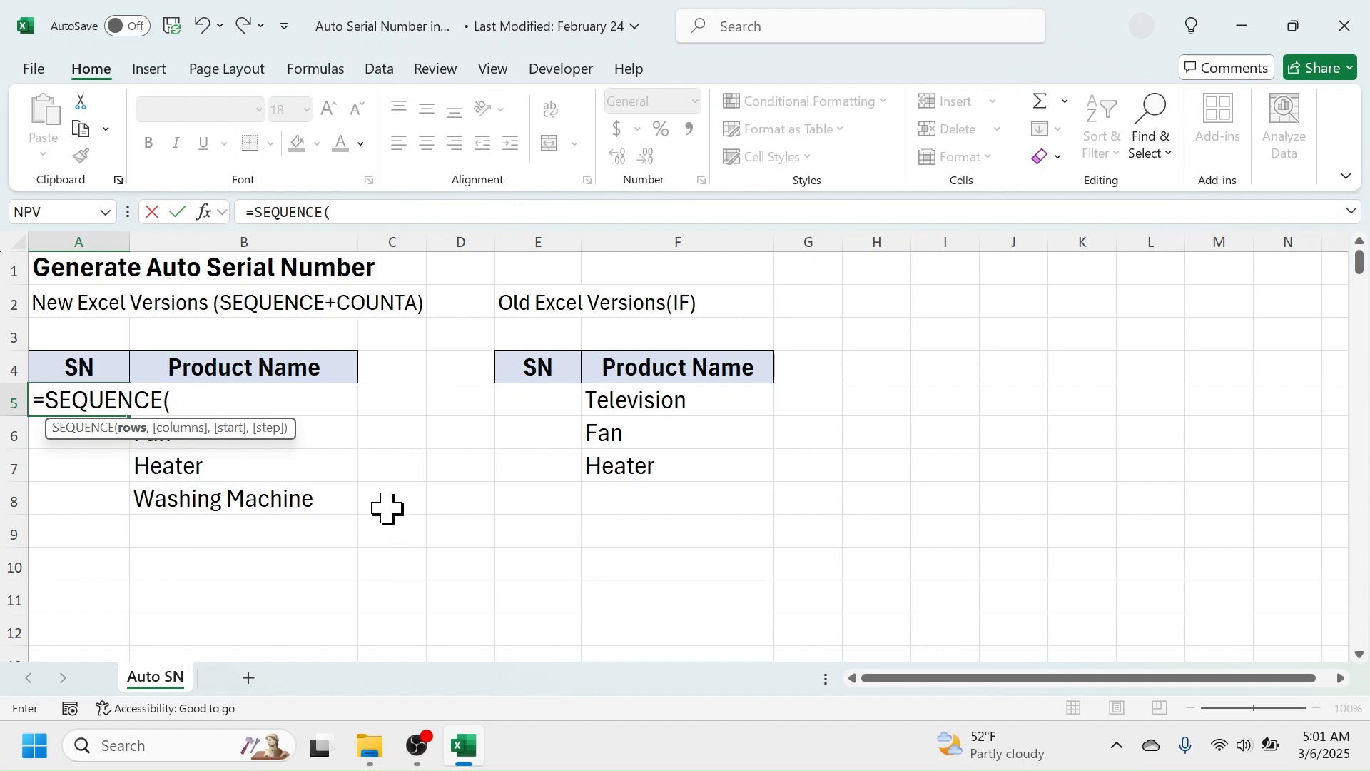
pyautogui.write('COUNTA')
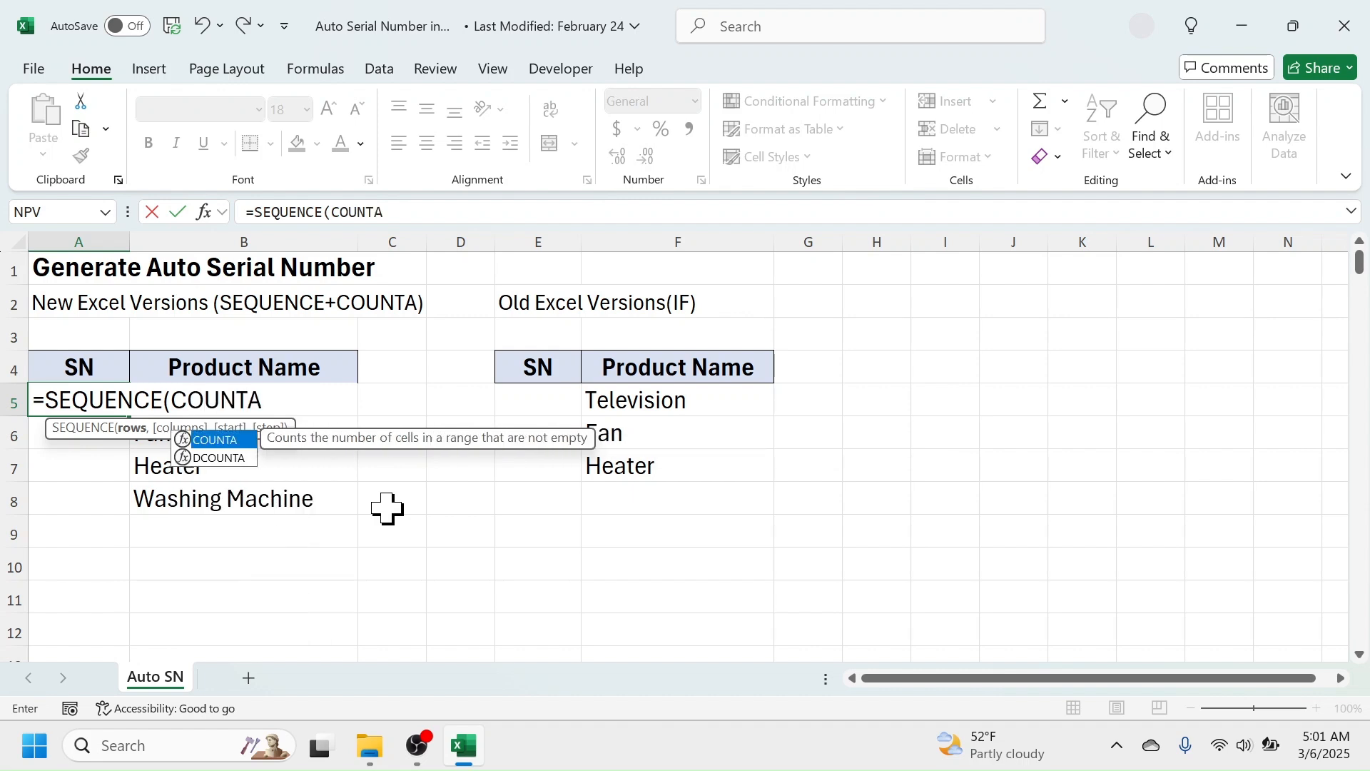
pyautogui.write('(')
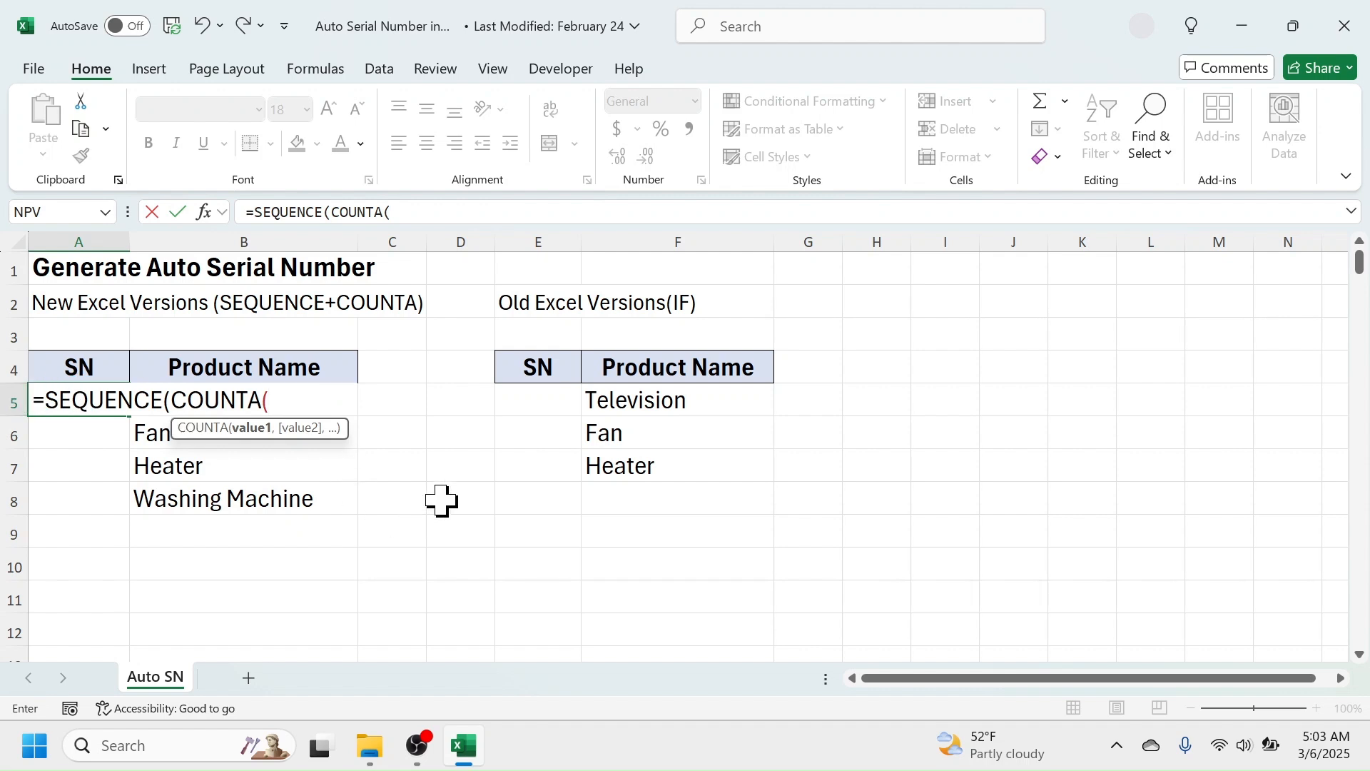
pyautogui.write('B5')
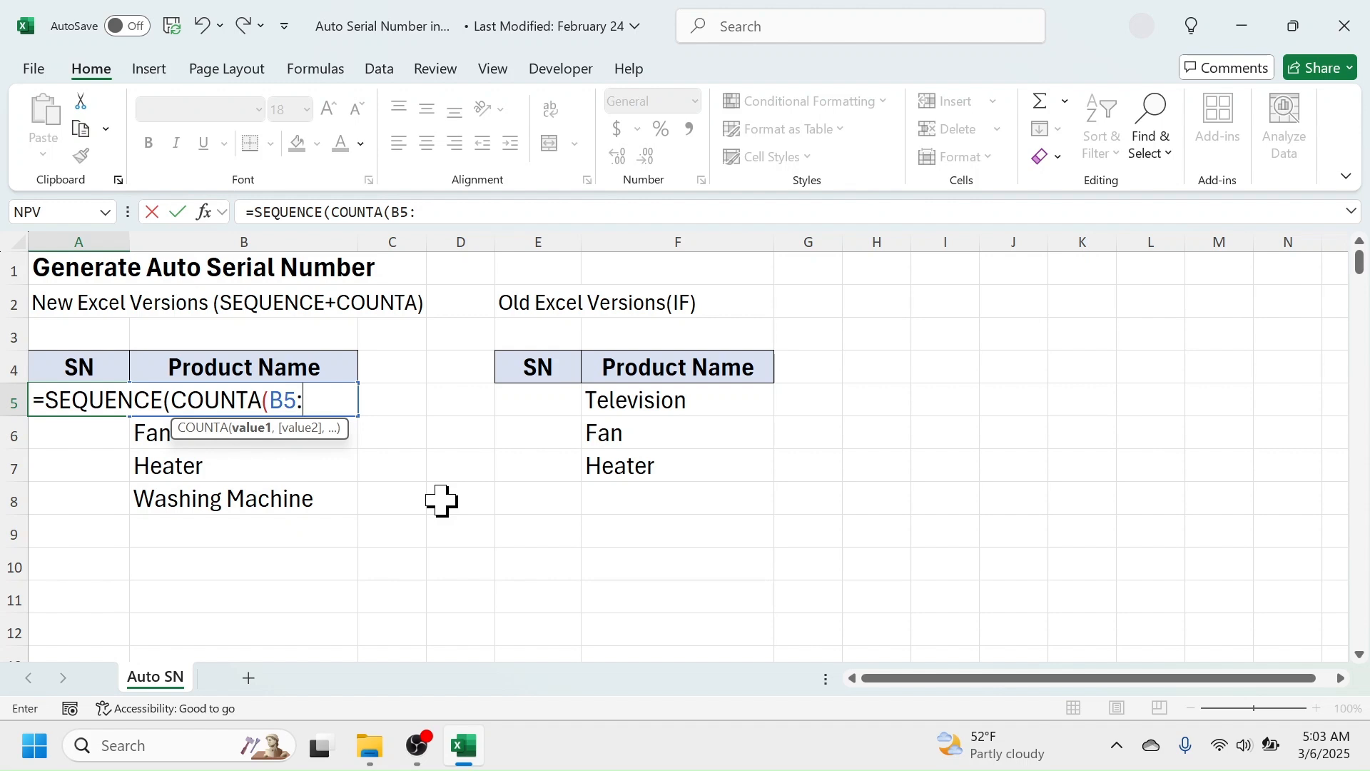
pyautogui.write(':B1000')
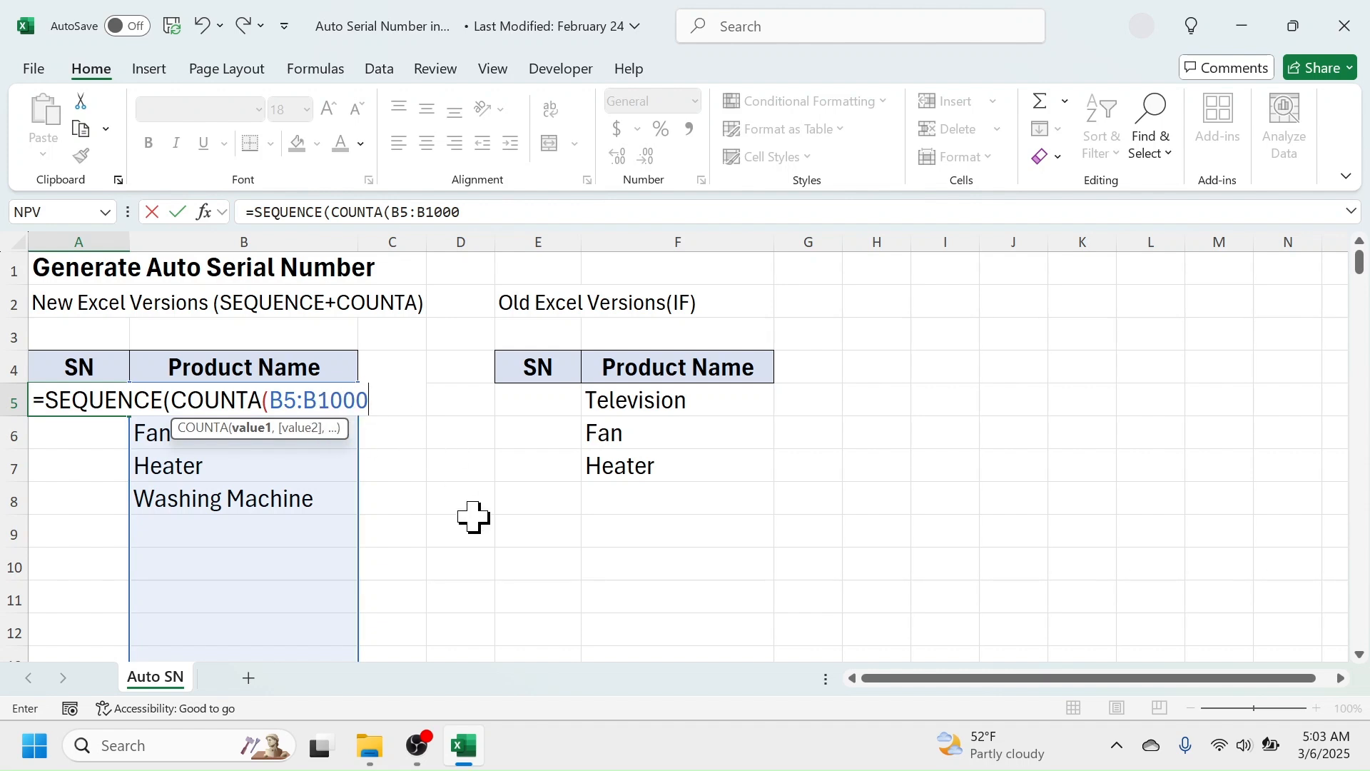
pyautogui.write('))')
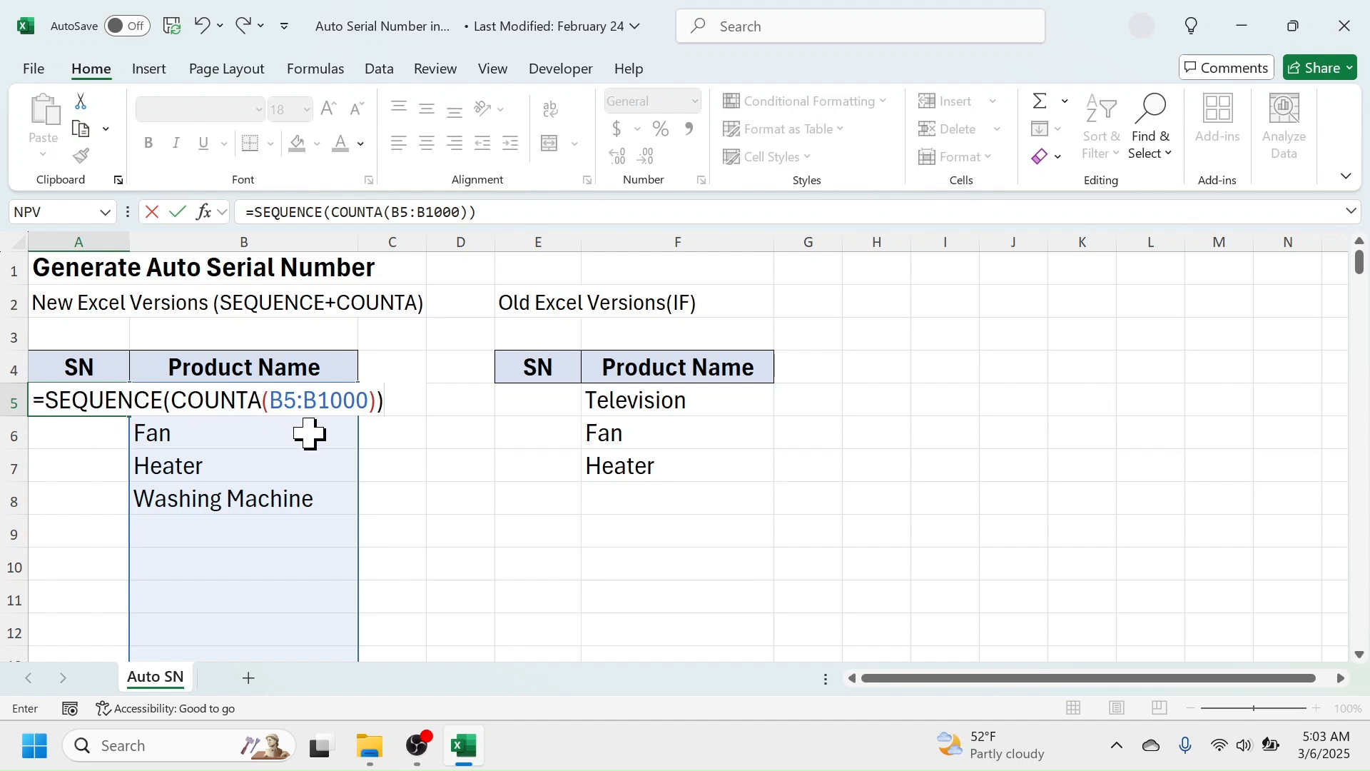
pyautogui.press('Return')
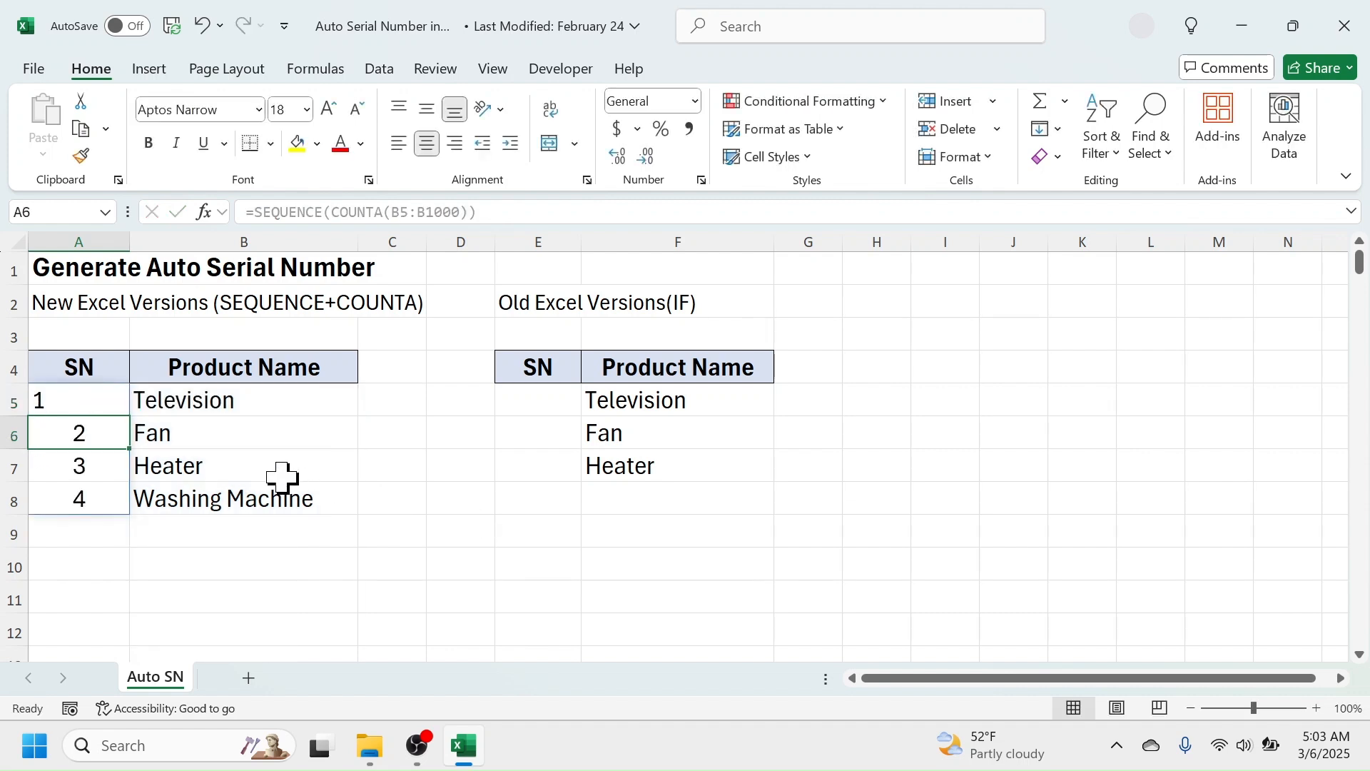
# Step: Center the serial numbers in cells A5 to A8 horizontally
pyautogui.click(397, 508)
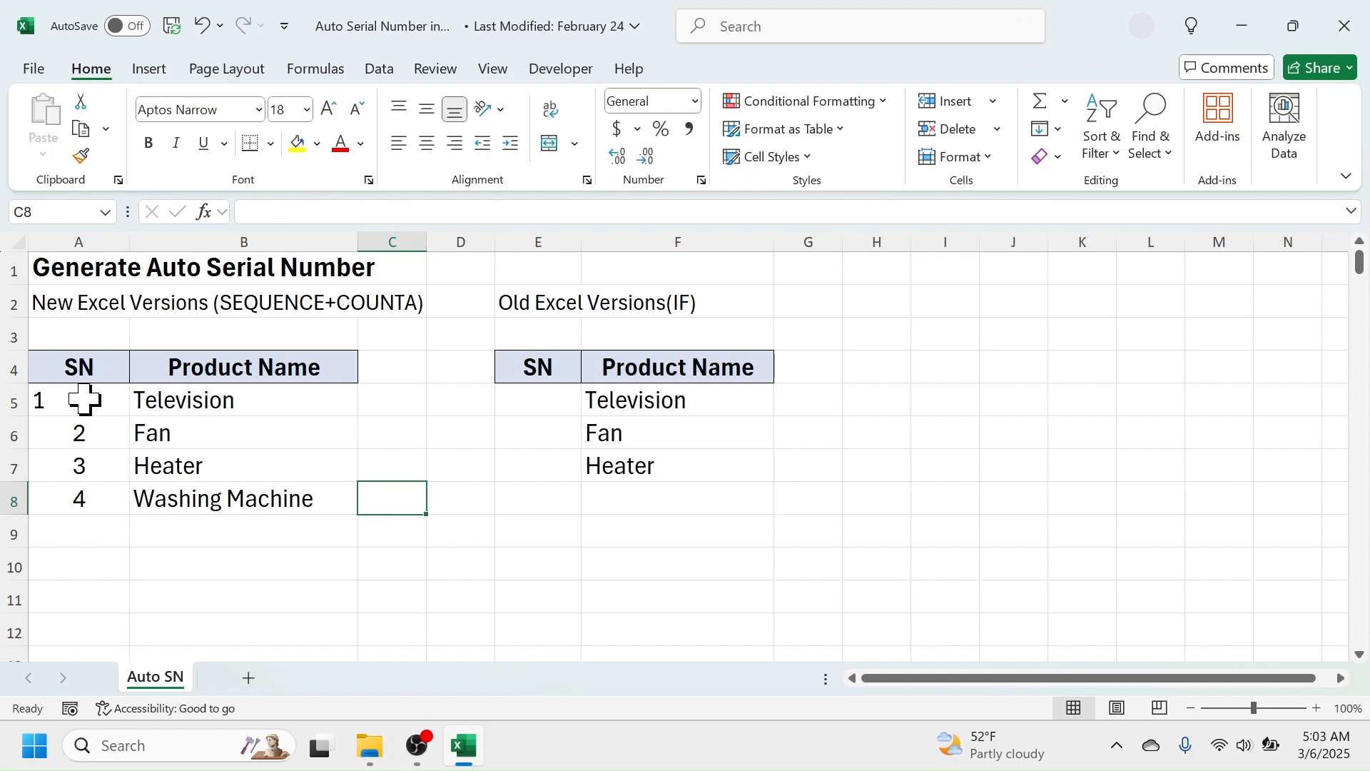
pyautogui.moveTo(85, 397); pyautogui.dragTo(84, 500)
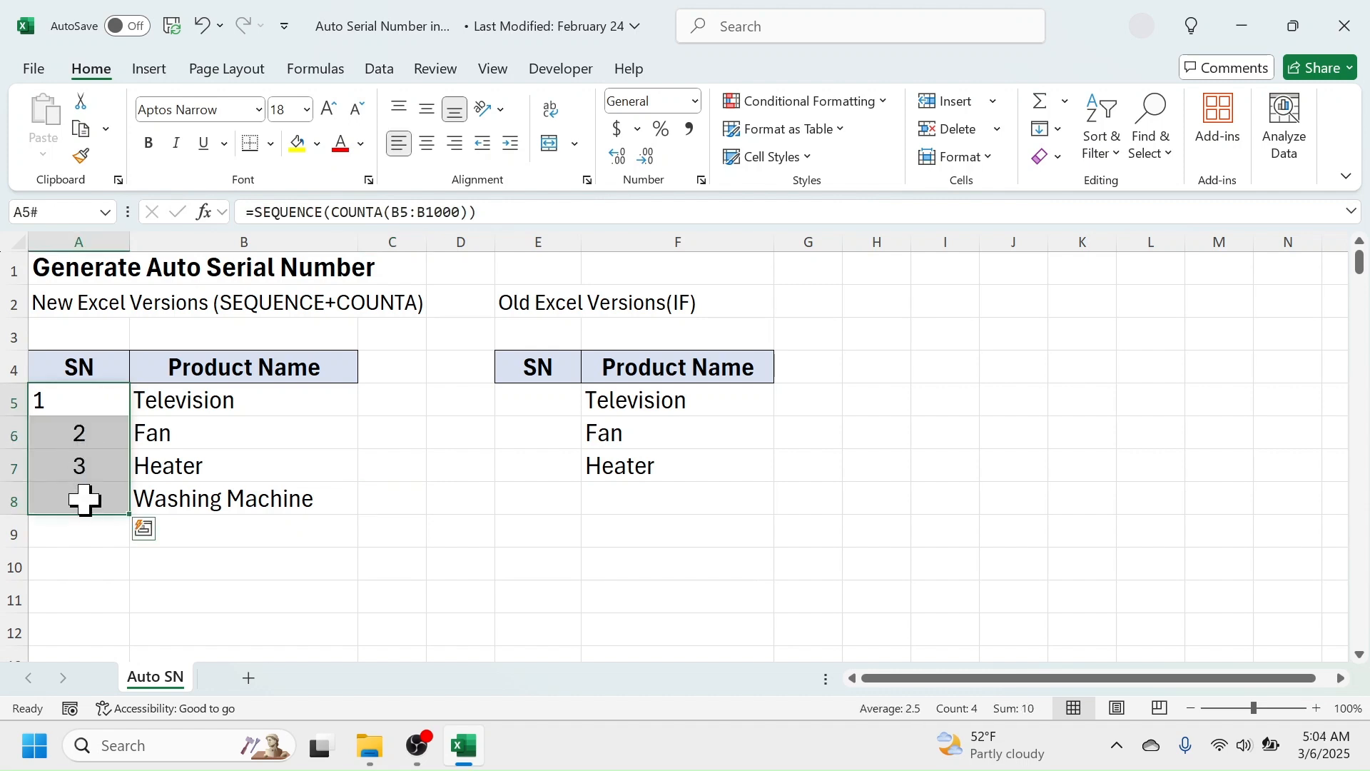
pyautogui.click(427, 145)
# Step: Add the products Laptop in B9 and Desktop in B10 below Washing Machine
pyautogui.click(281, 537)
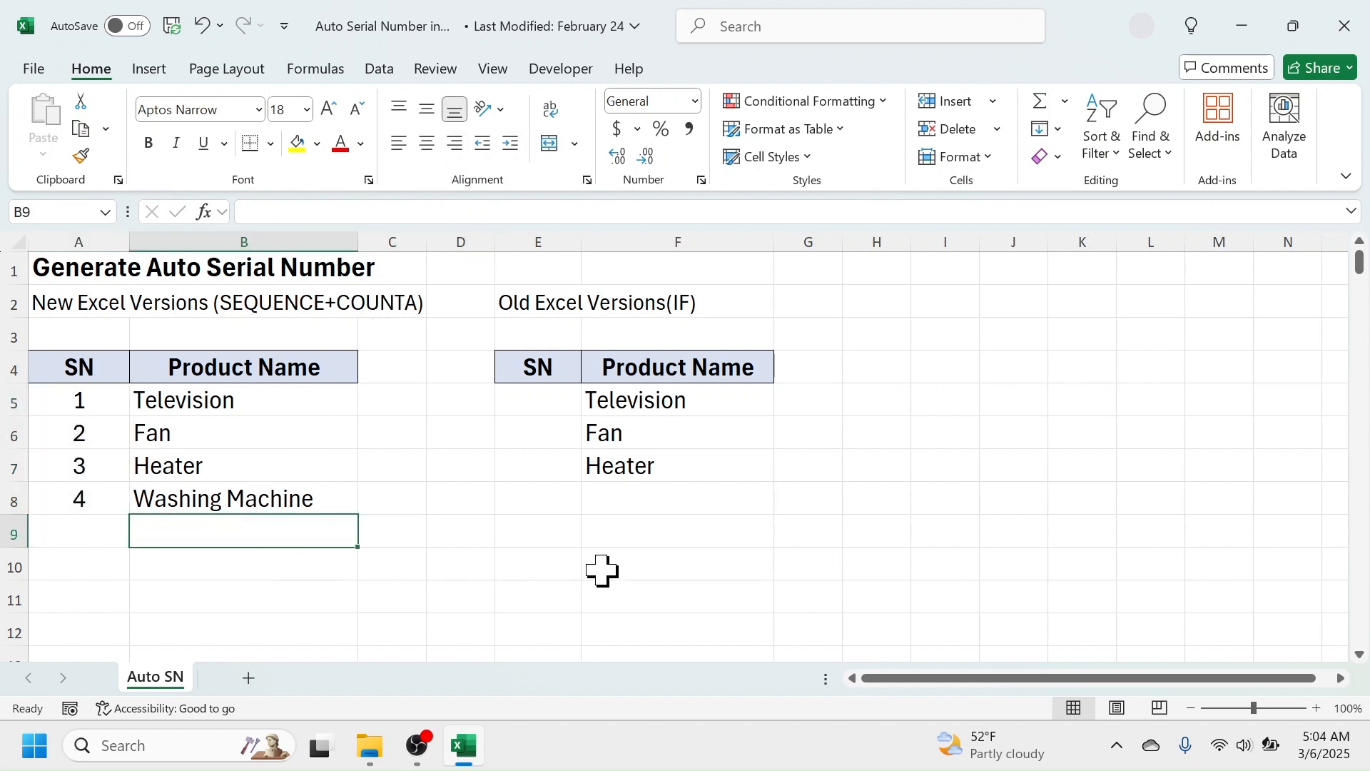
pyautogui.write('Laptop')
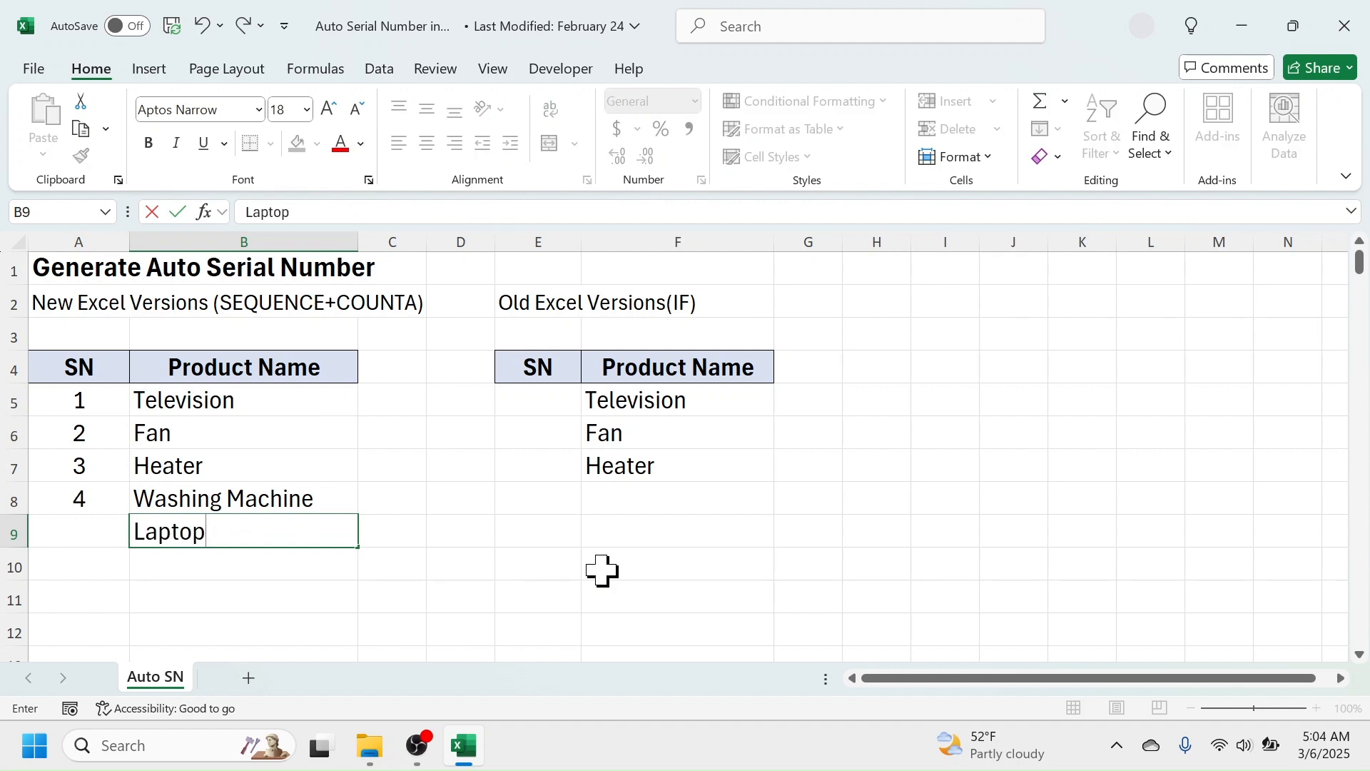
pyautogui.press('Return')
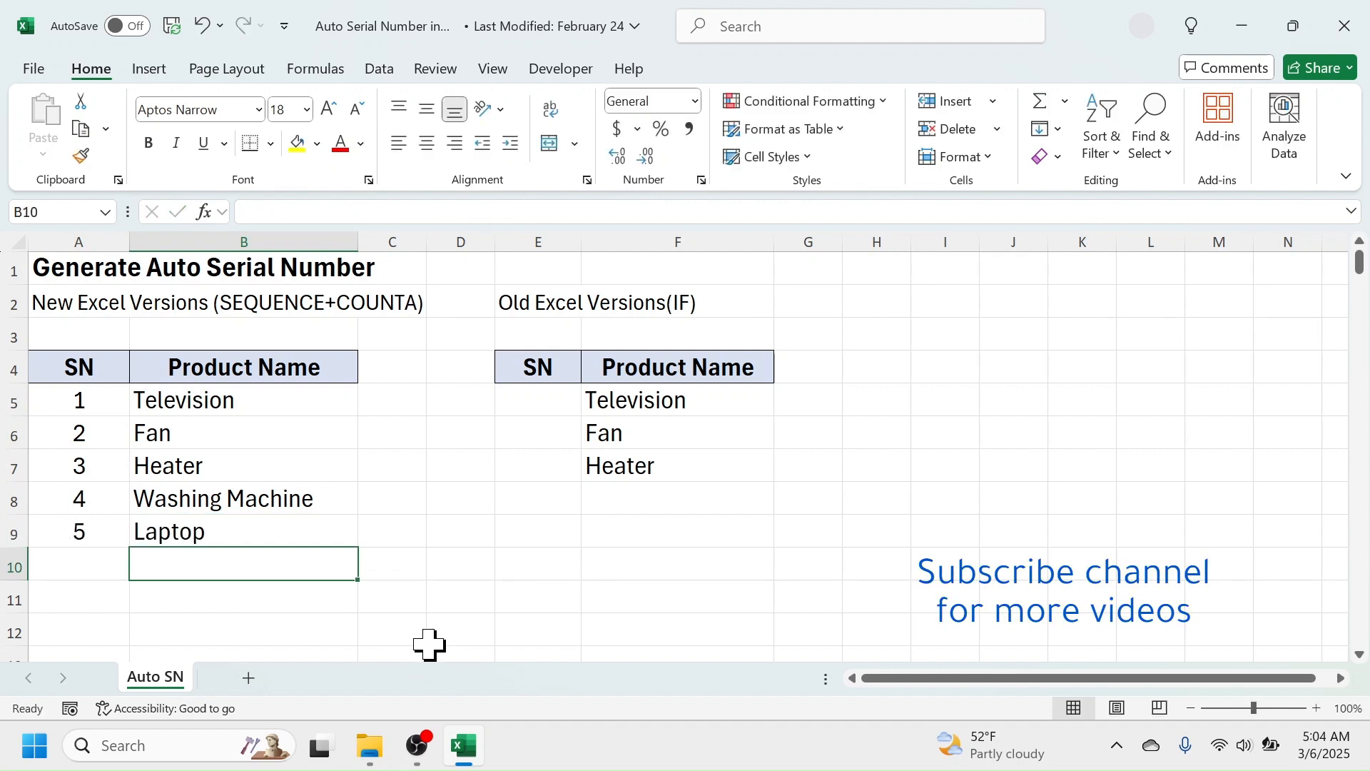
pyautogui.write('Desktop')
pyautogui.press('Return')
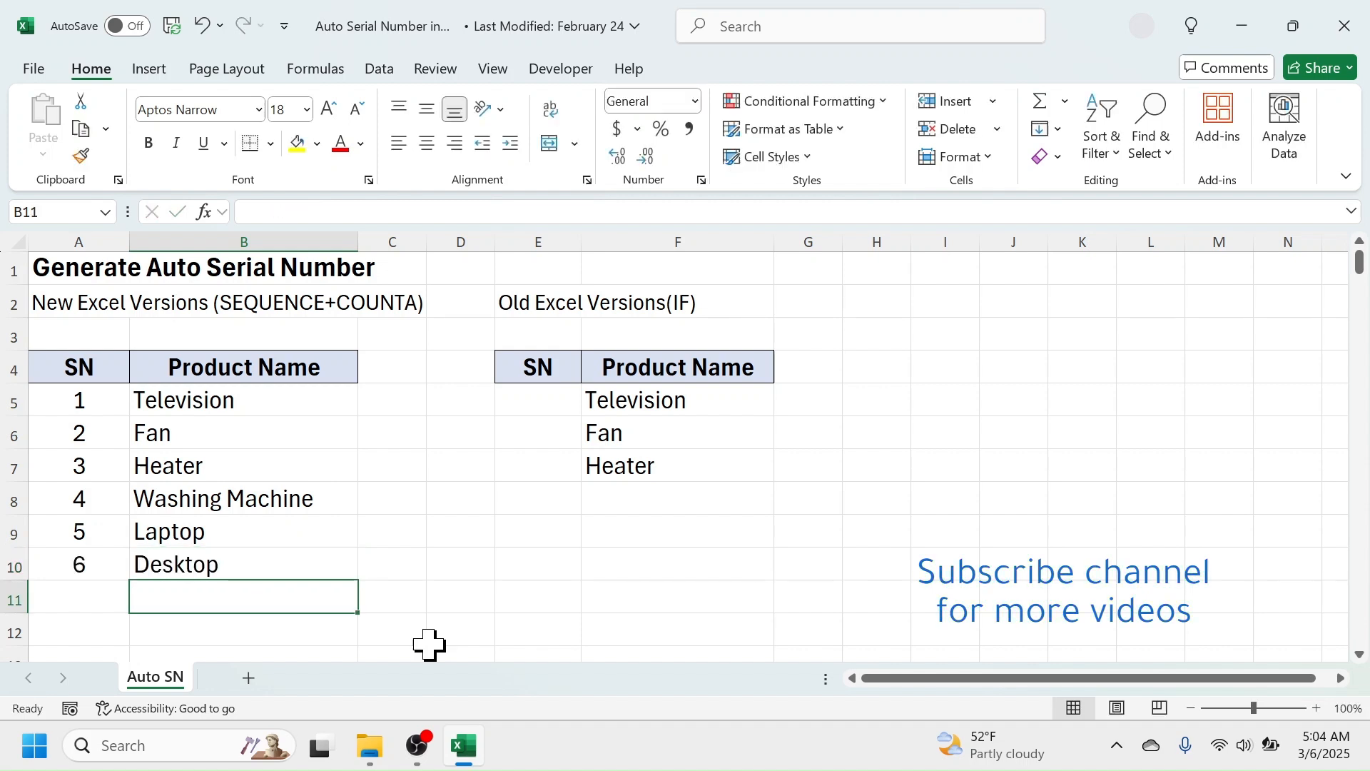
# Step: Enter the formula =IF(F5="","",1) in cell E5 for the first serial number
pyautogui.click(519, 406)
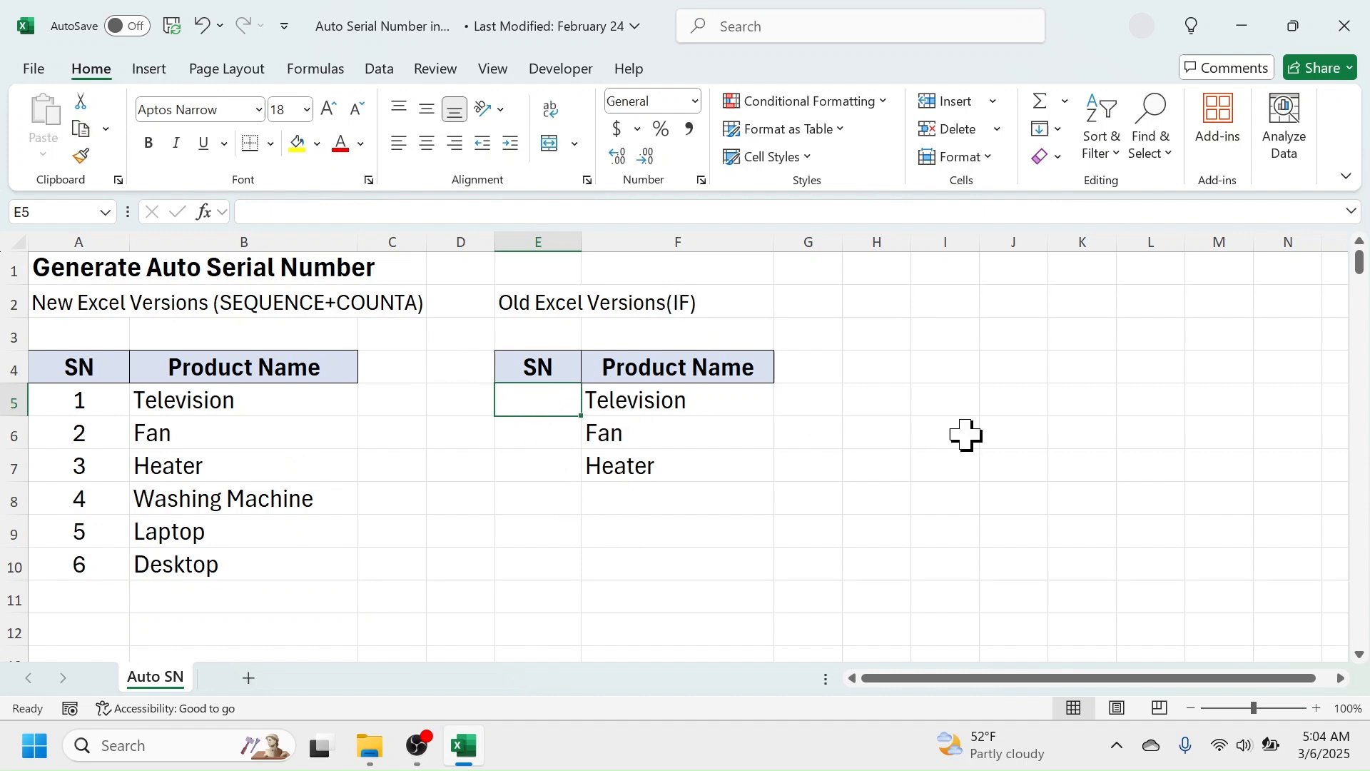
pyautogui.write('=IF(')
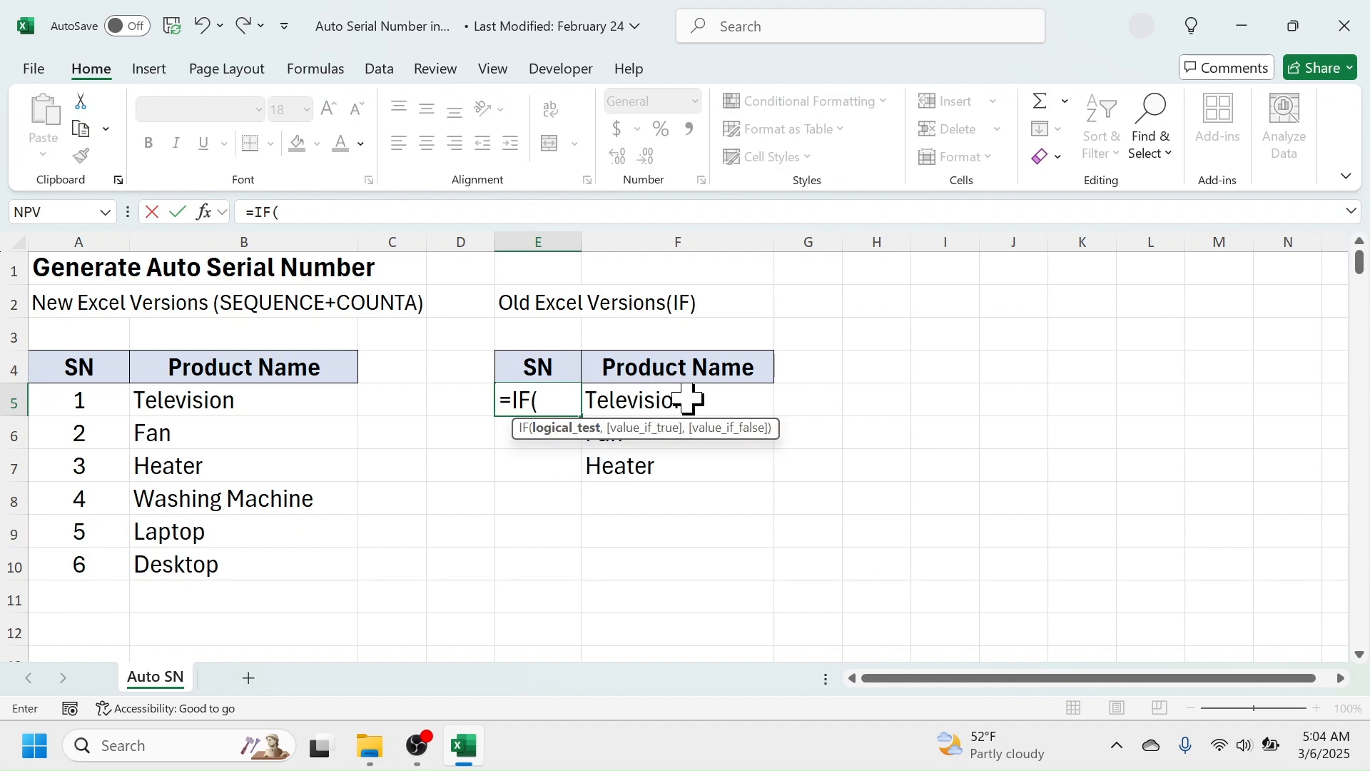
pyautogui.click(647, 397)
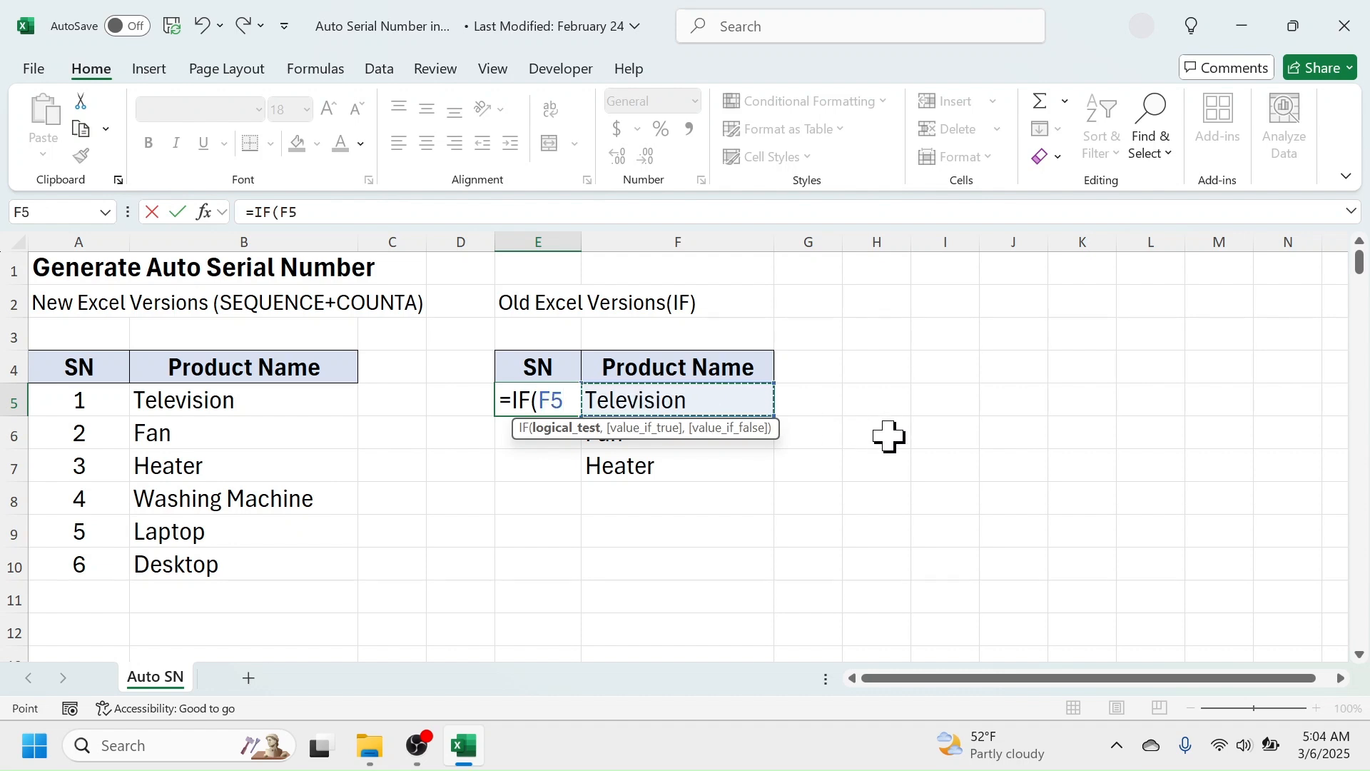
pyautogui.write('="')
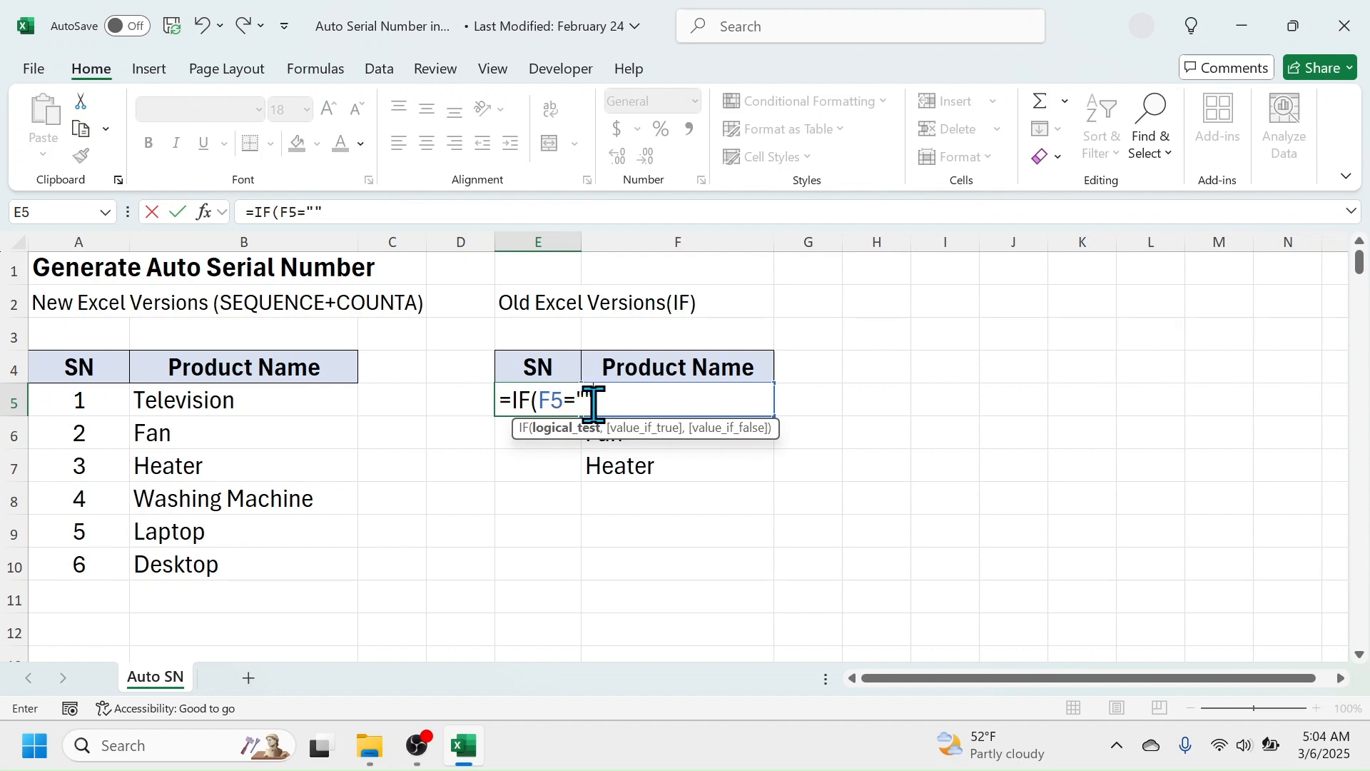
pyautogui.write('",')
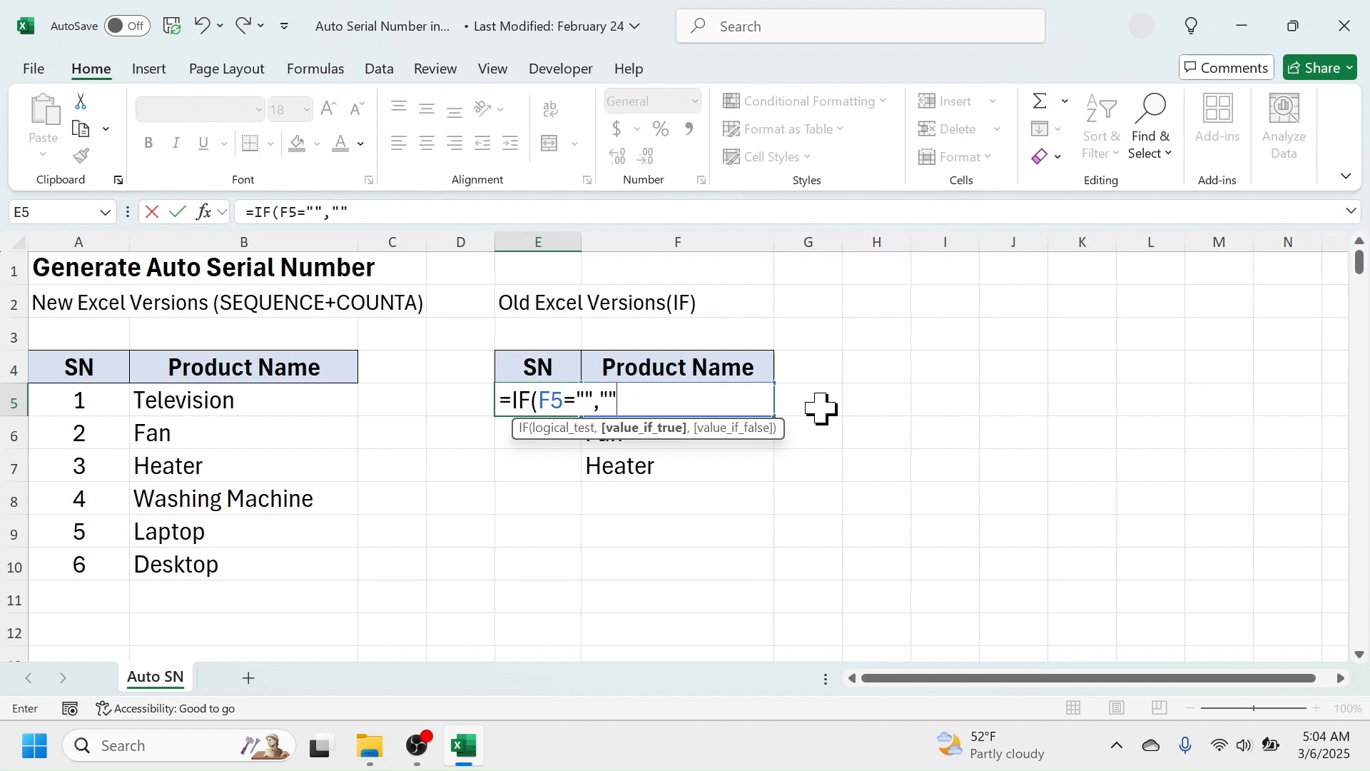
pyautogui.write(',')
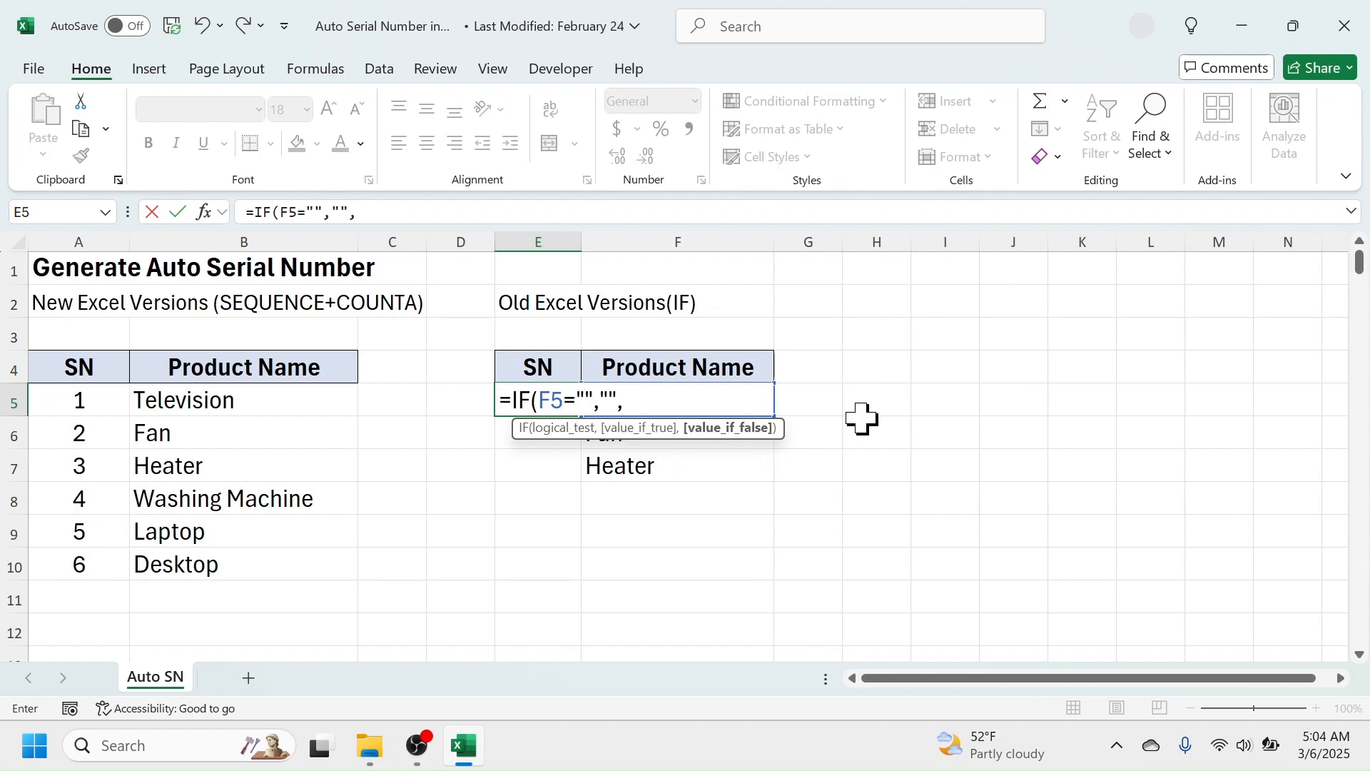
pyautogui.write('1)')
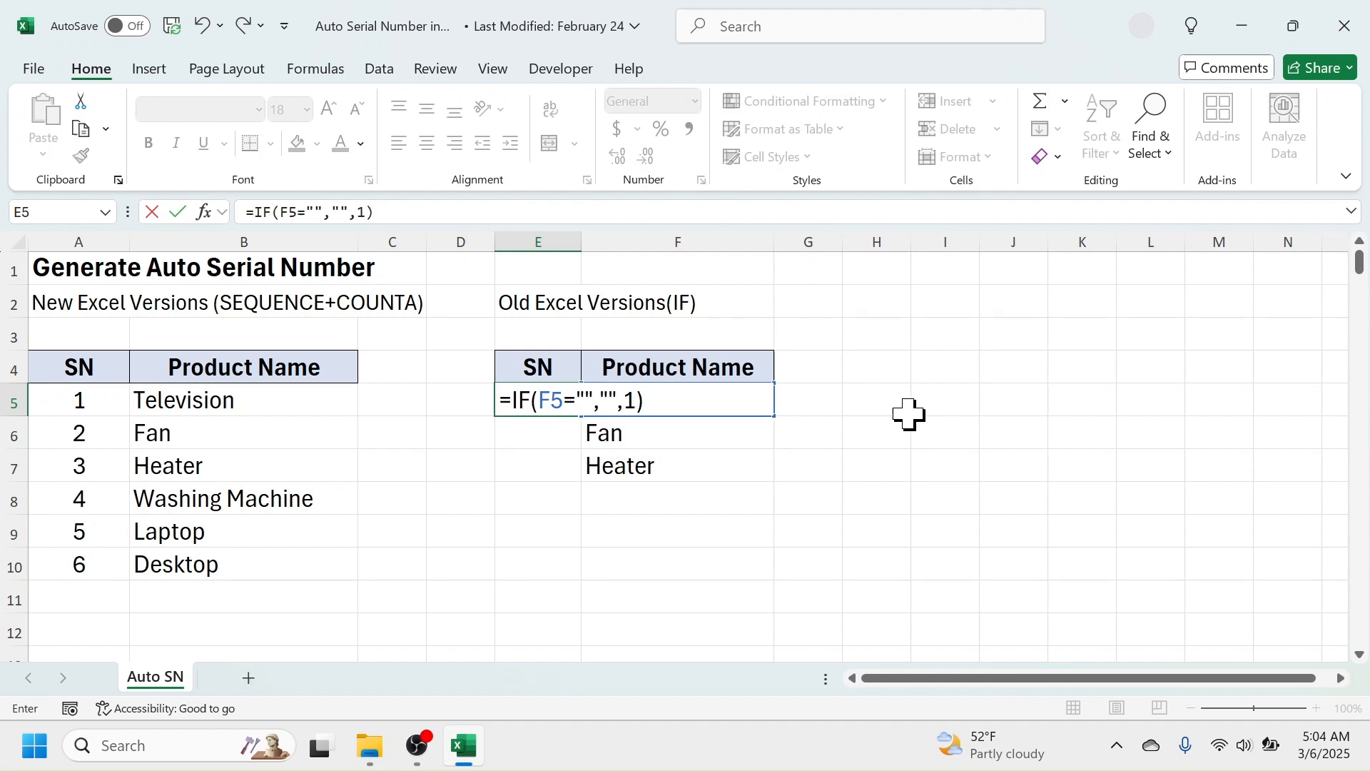
pyautogui.press('Return')
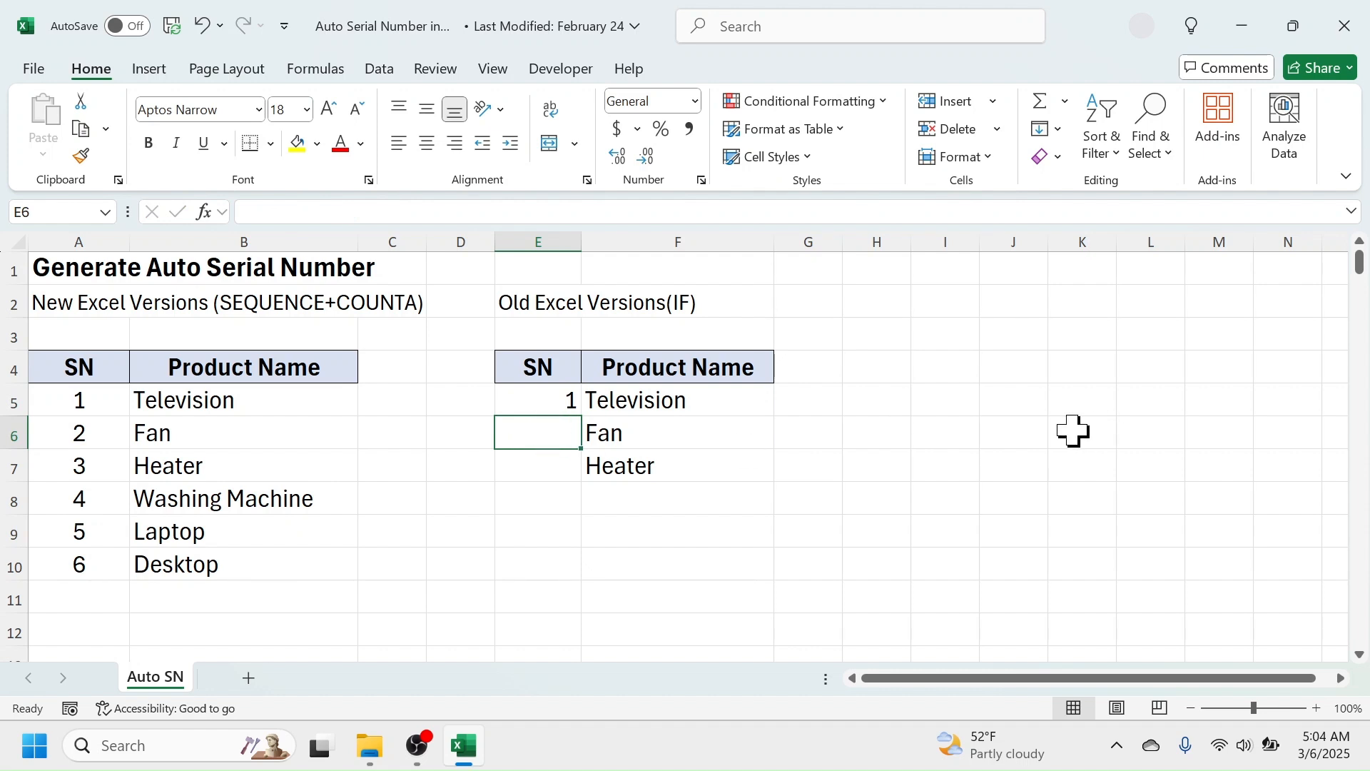
# Step: Enter the formula =IF(F6="","",E5+1) in cell E6 for the second serial number
pyautogui.write('=IF(')
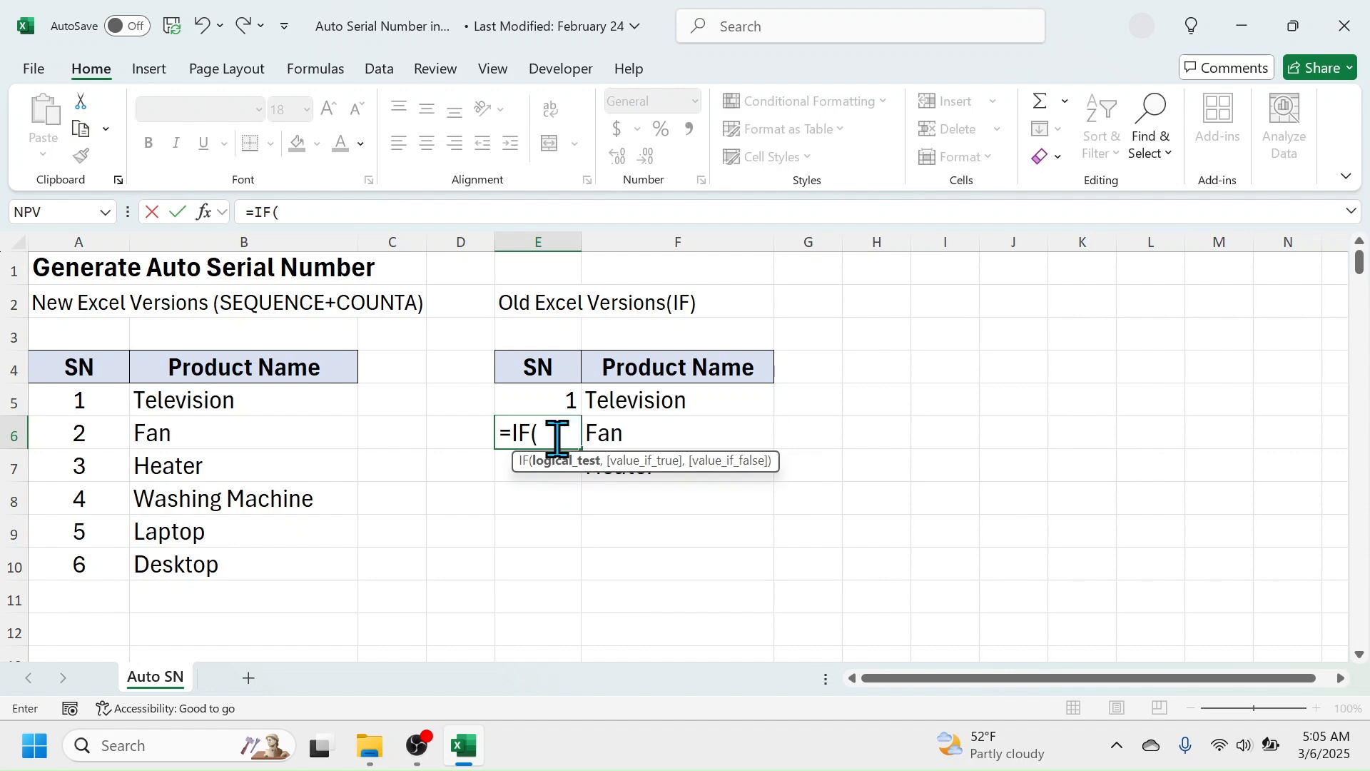
pyautogui.click(661, 431)
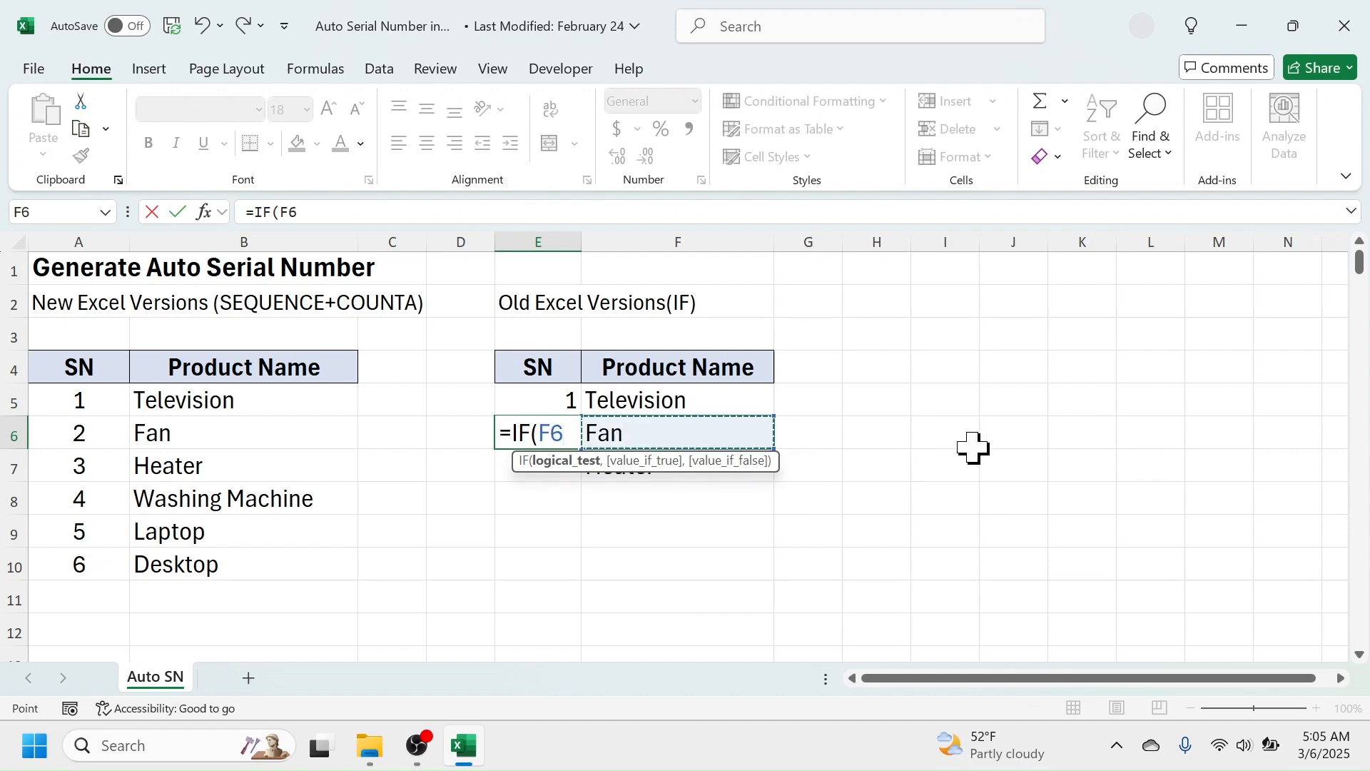
pyautogui.write('="')
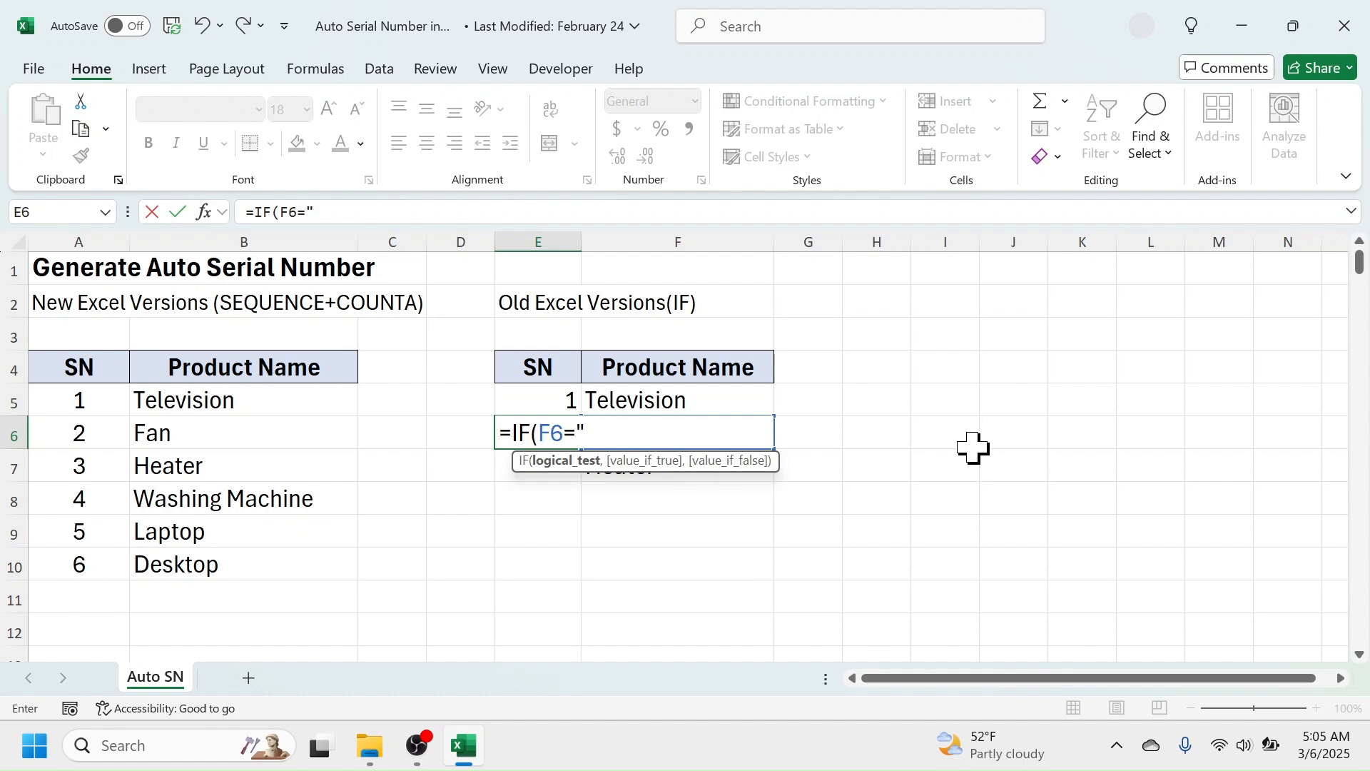
pyautogui.write('",')
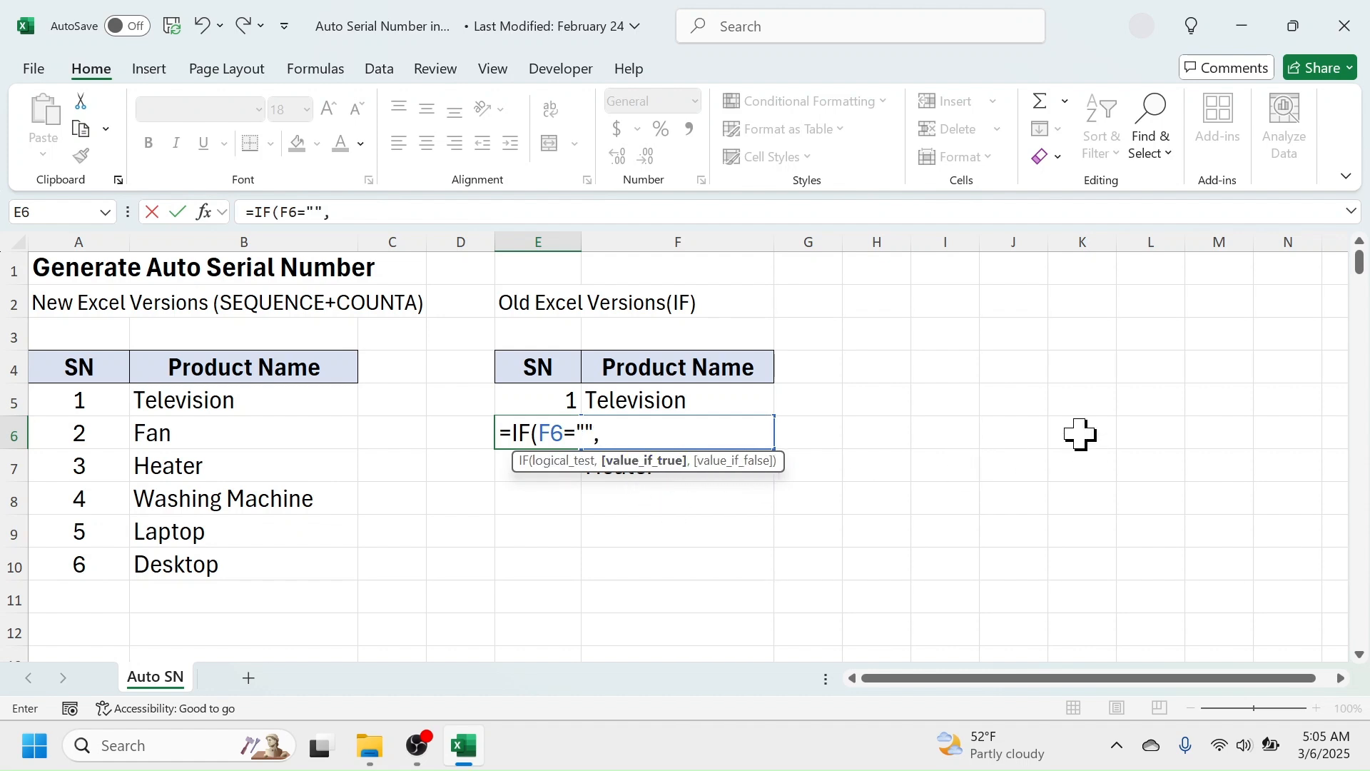
pyautogui.write('"",')
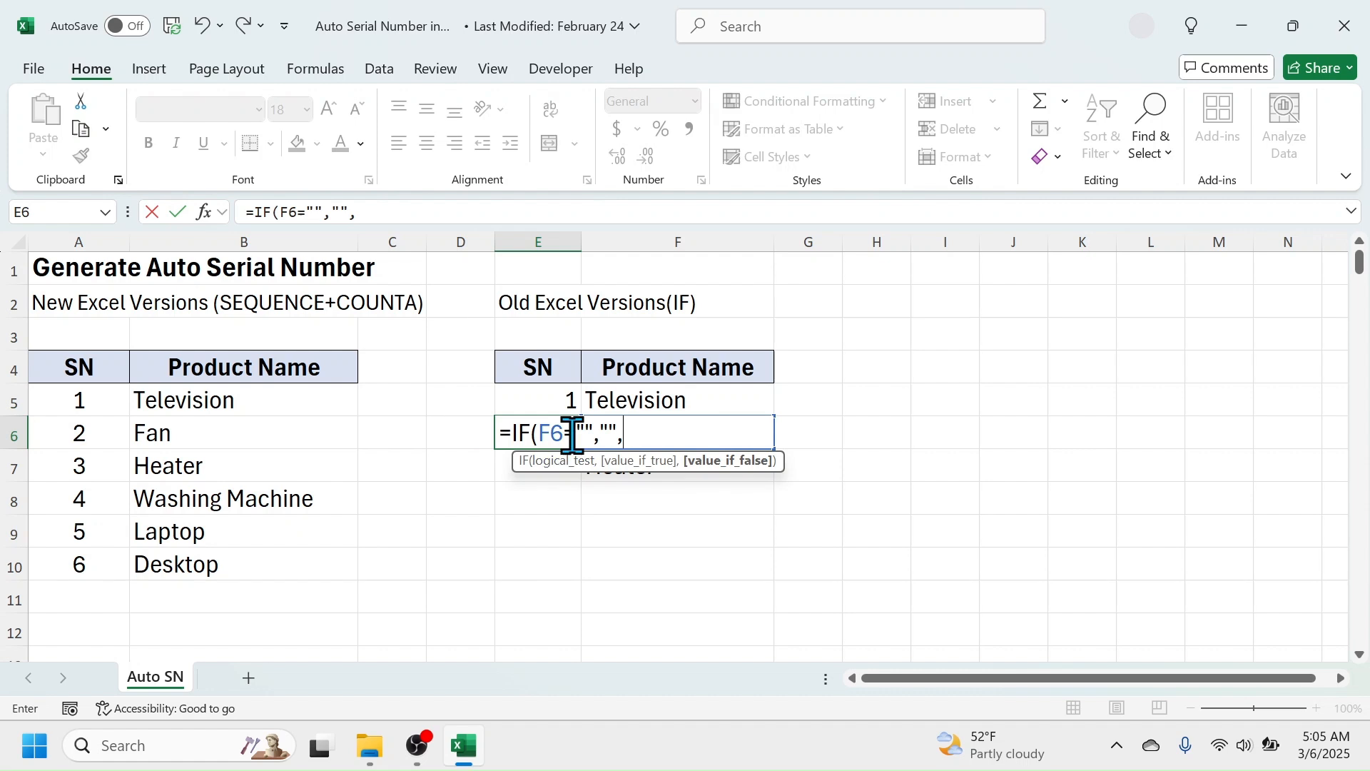
pyautogui.click(562, 400)
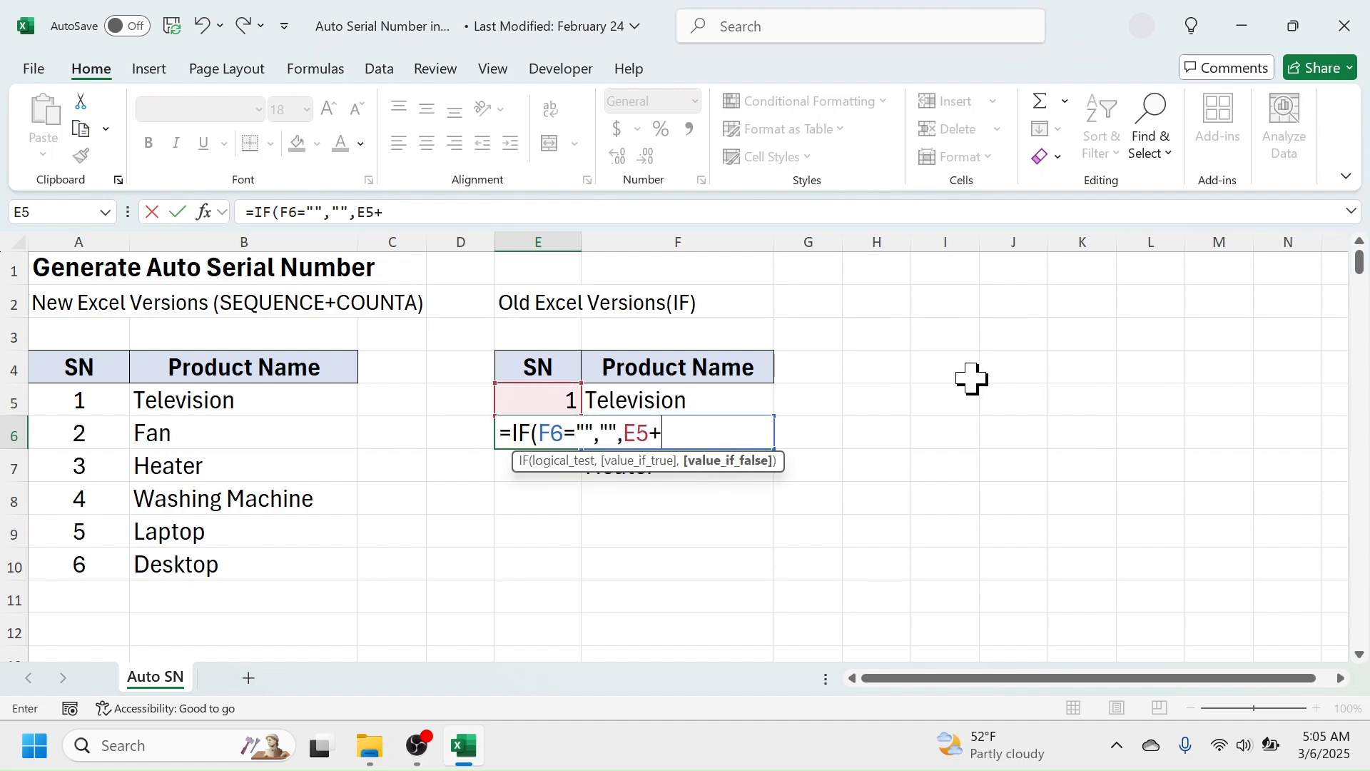
pyautogui.write('+1)')
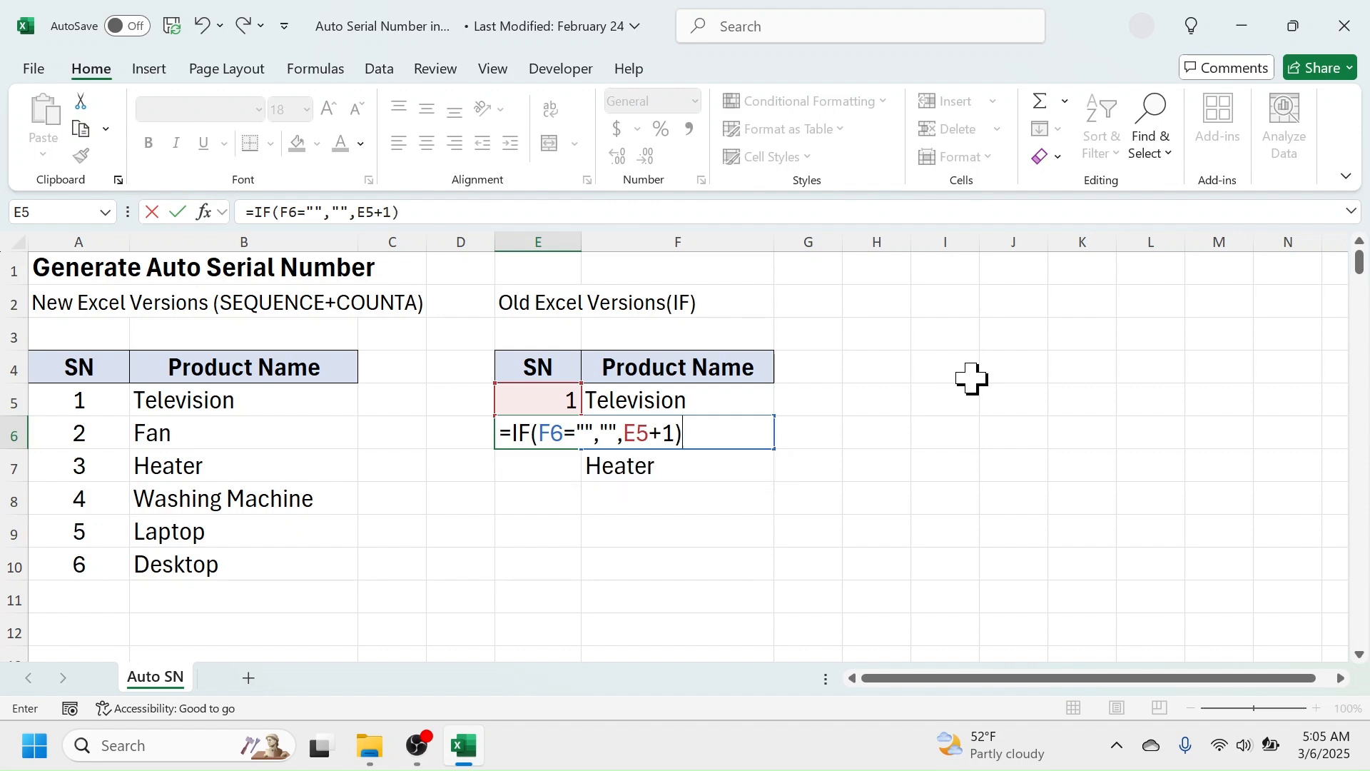
pyautogui.press('Return')
# Step: Fill the formula in cell E6 down column E to row 88
pyautogui.click(560, 433)
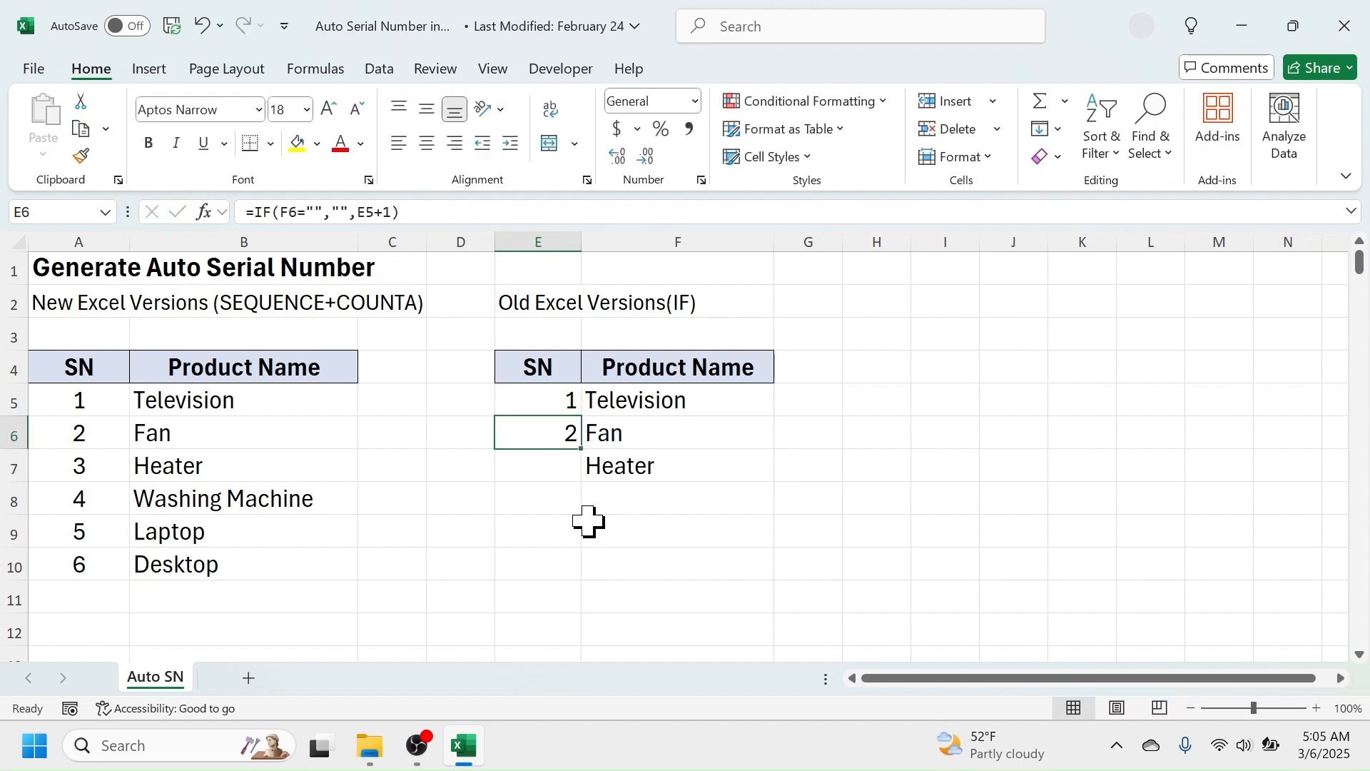
pyautogui.moveTo(582, 451)
pyautogui.mouseDown()
pyautogui.moveTo(590, 742)
pyautogui.moveTo(573, 764)
pyautogui.moveTo(546, 475)
pyautogui.mouseUp()
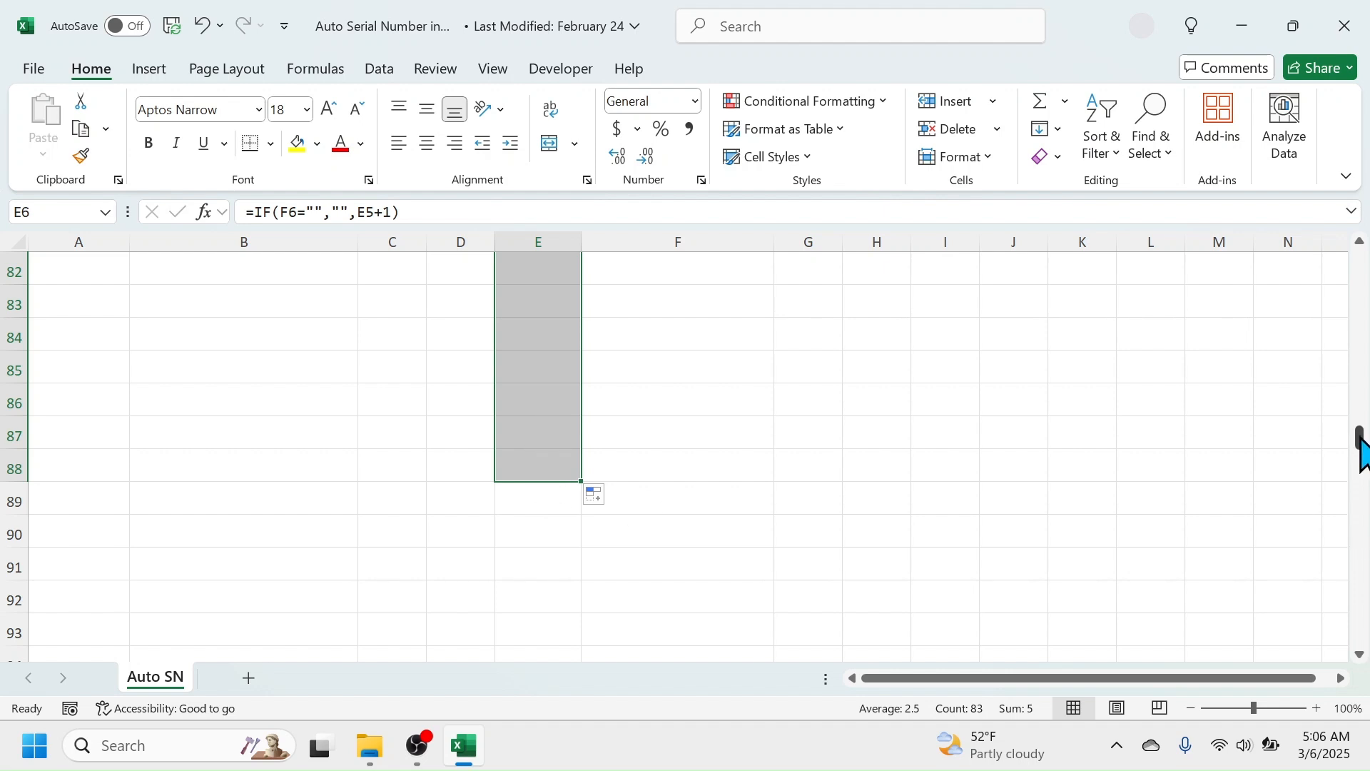
pyautogui.moveTo(1360, 441); pyautogui.dragTo(1360, 336)
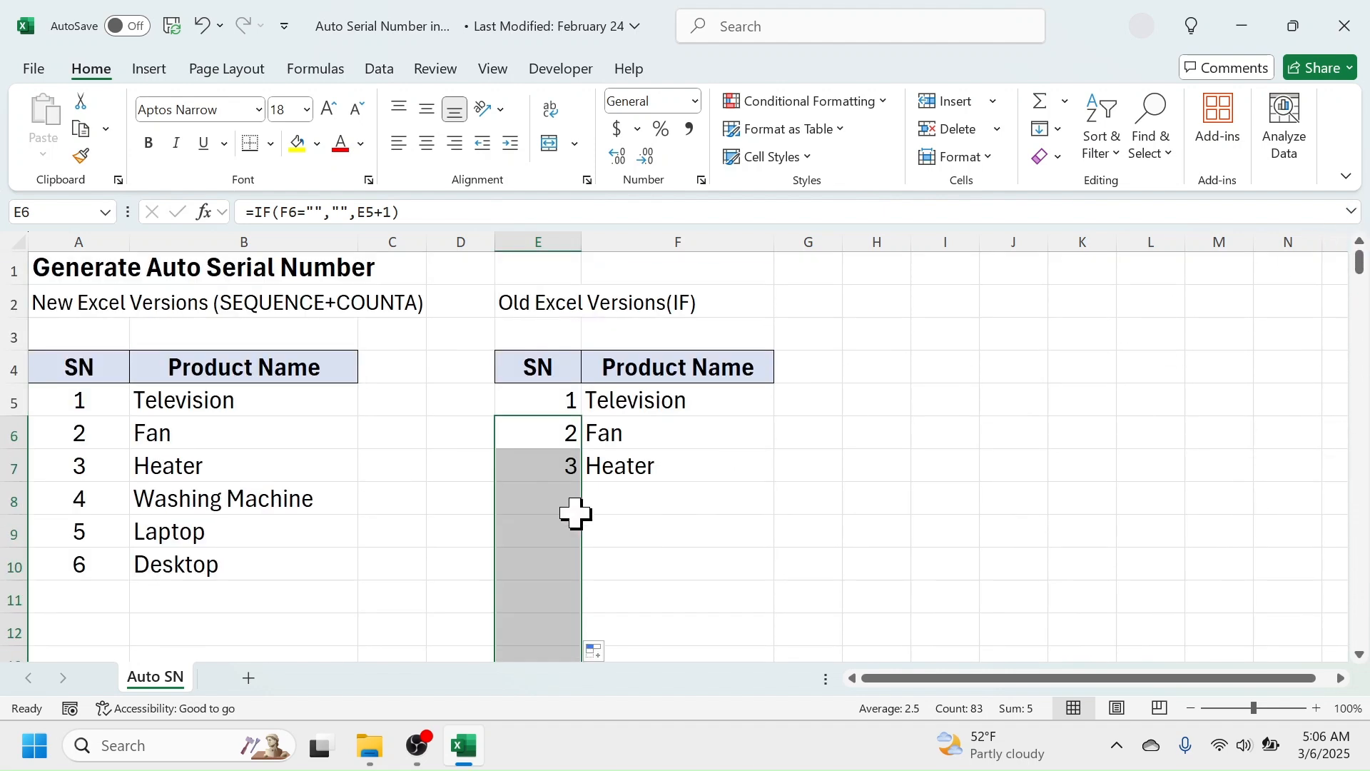
# Step: Add the products Laptop in F8 and Refrigerator in F9 below Heater
pyautogui.click(632, 475)
pyautogui.click(646, 503)
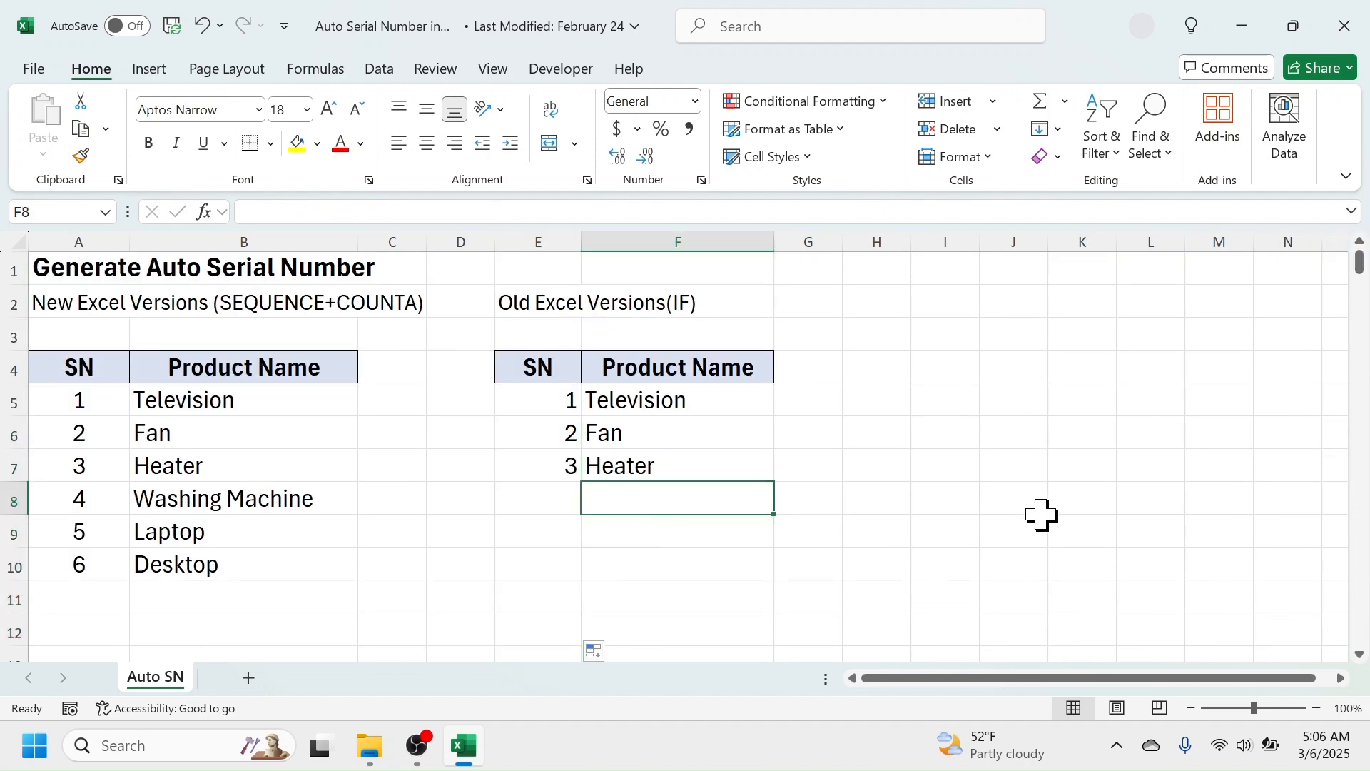
pyautogui.write('Laptop')
pyautogui.press('Return')
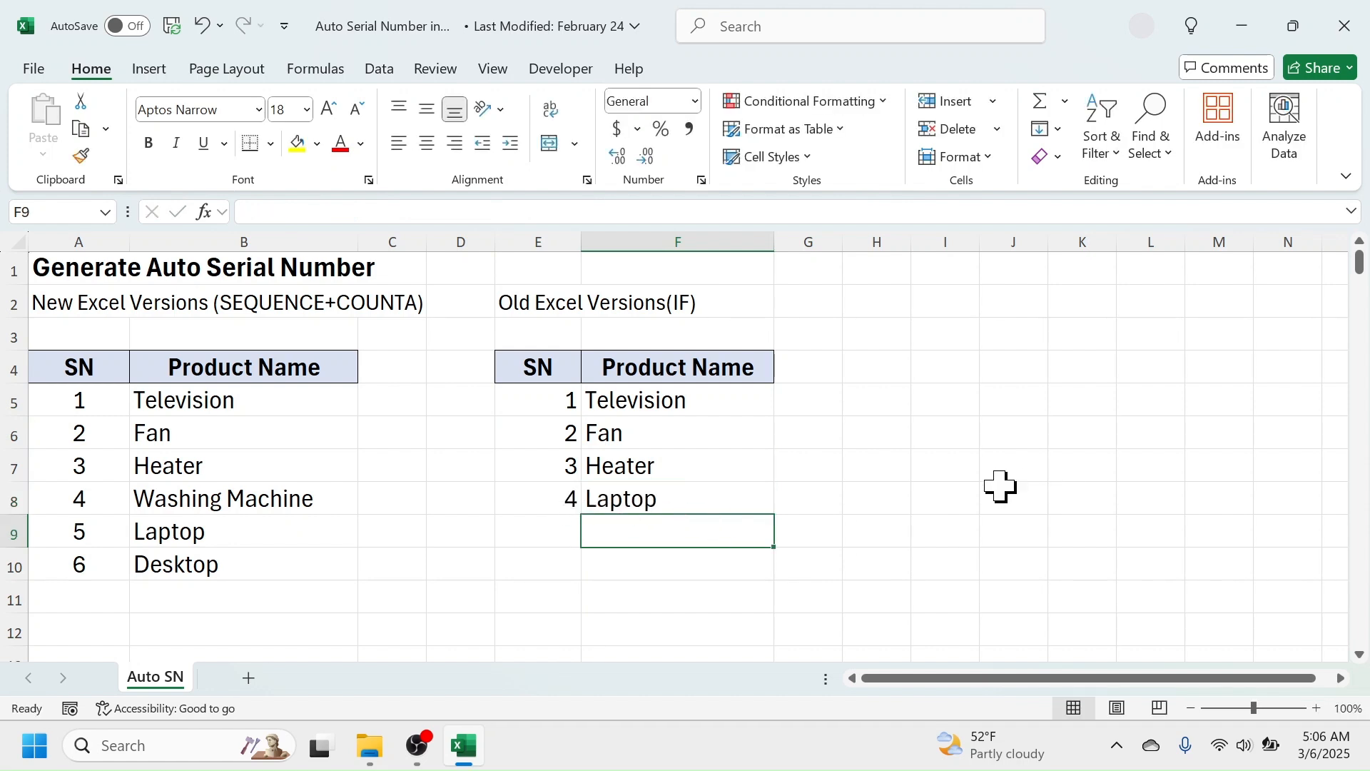
pyautogui.write('Refrigerator')
pyautogui.press('Return')
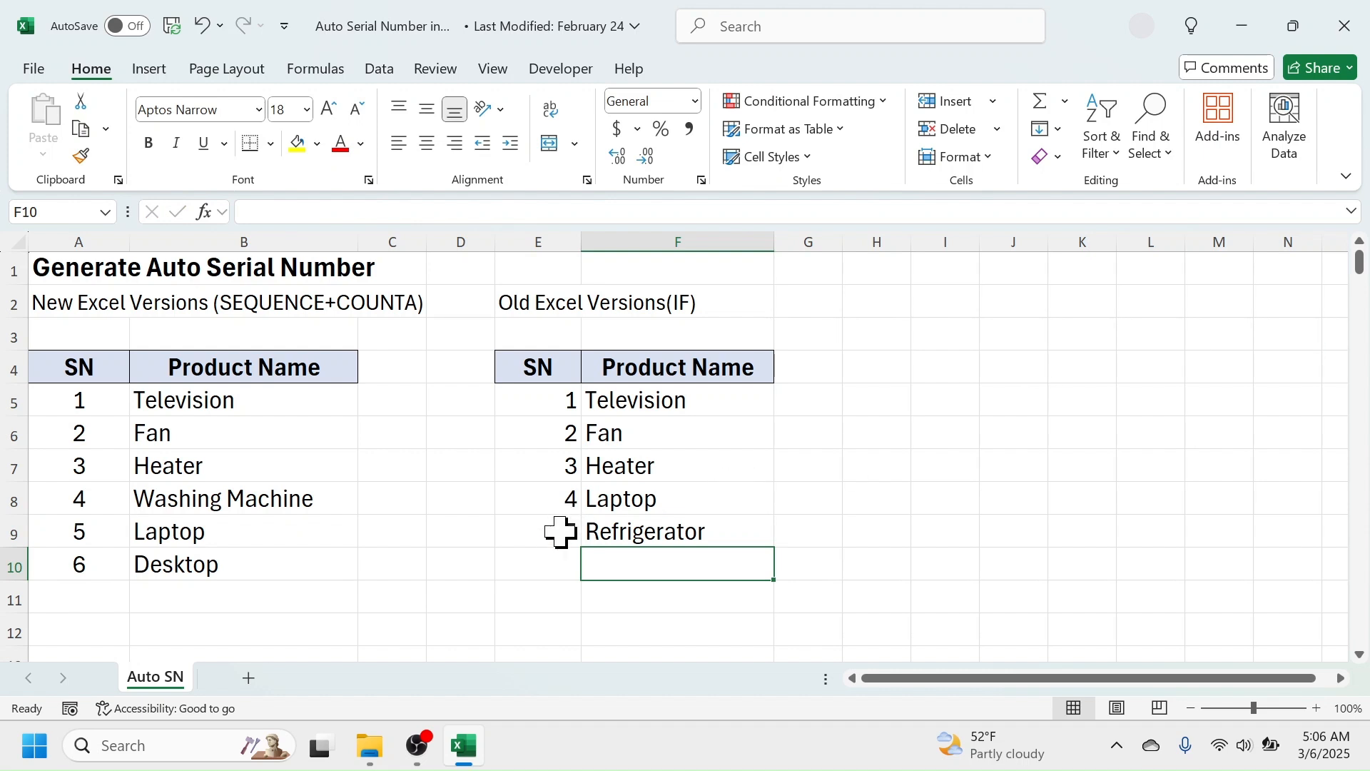